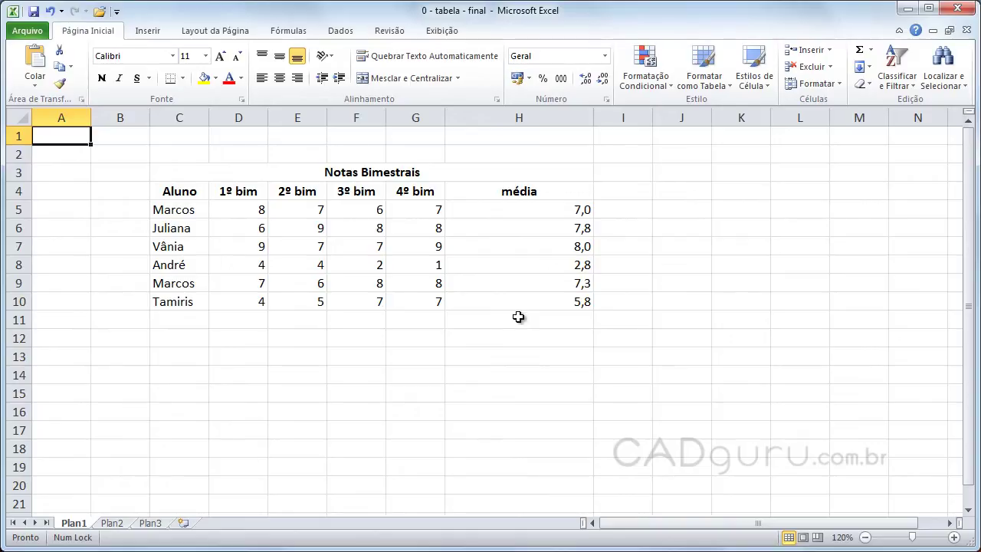
# - Make the below-7 averages 5,8 in H10 and 2,8 in H8 bold red
pyautogui.click(579, 304)
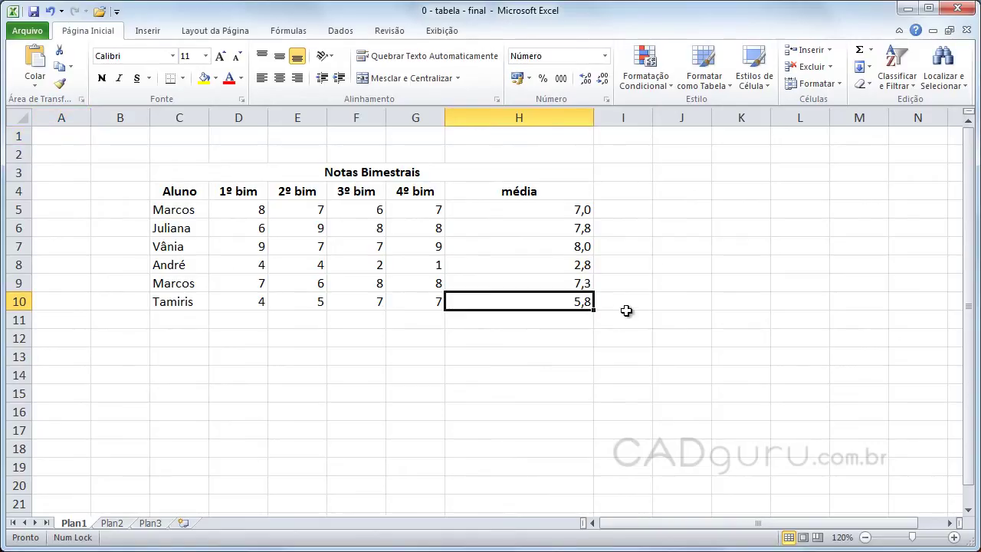
pyautogui.click(228, 78)
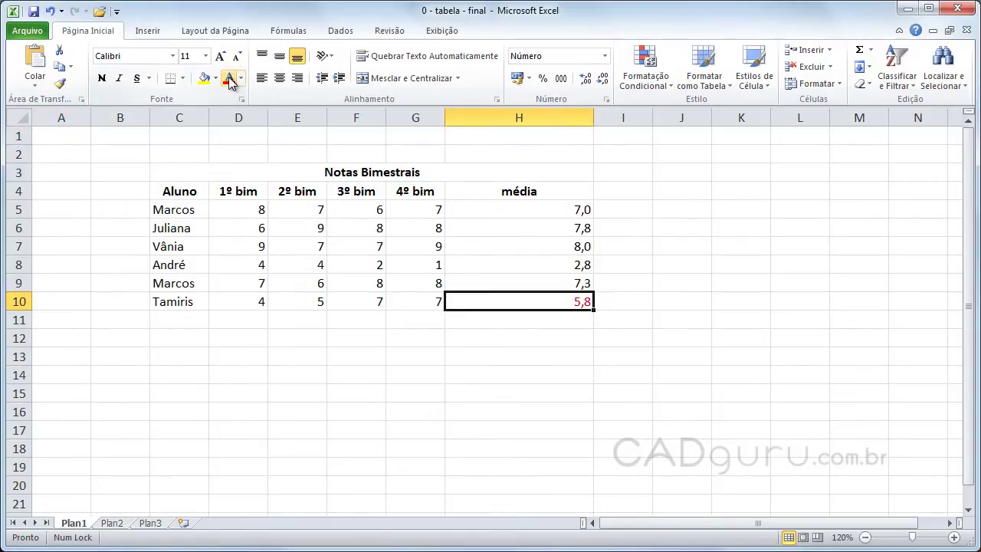
pyautogui.click(102, 78)
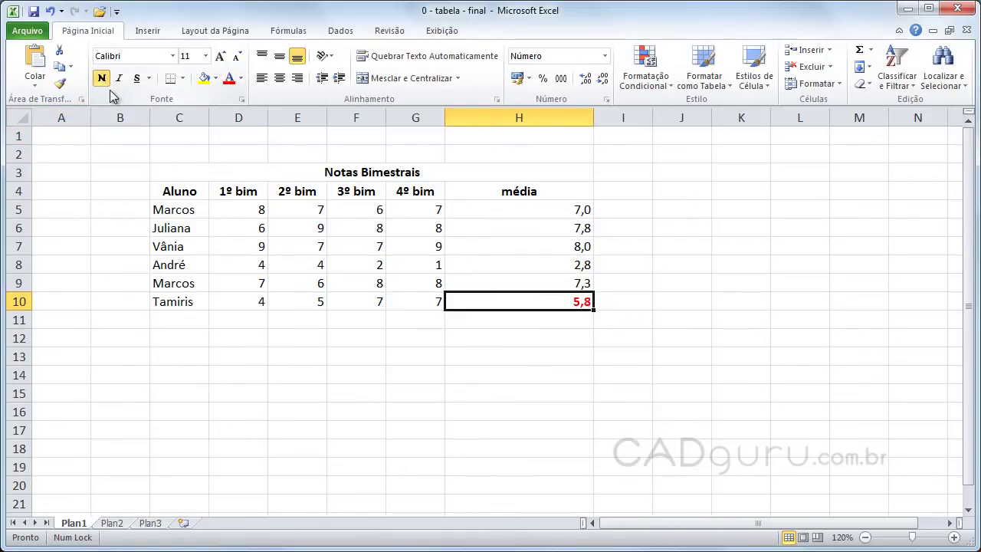
pyautogui.click(529, 266)
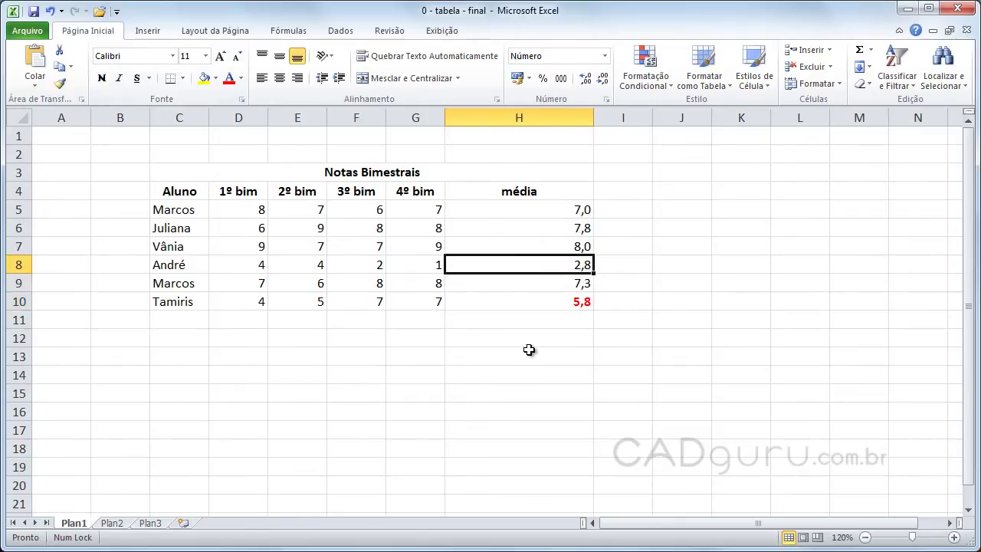
pyautogui.click(102, 78)
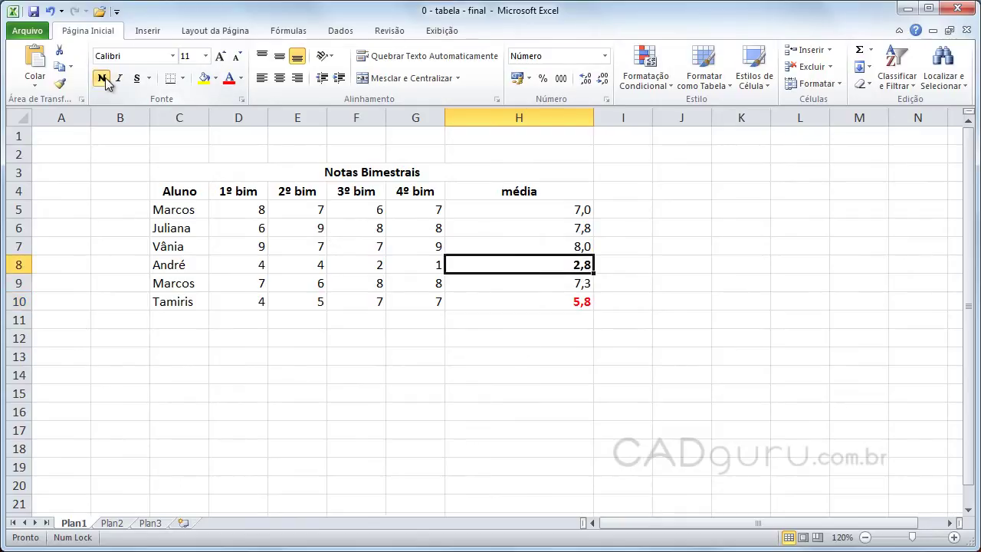
pyautogui.click(703, 300)
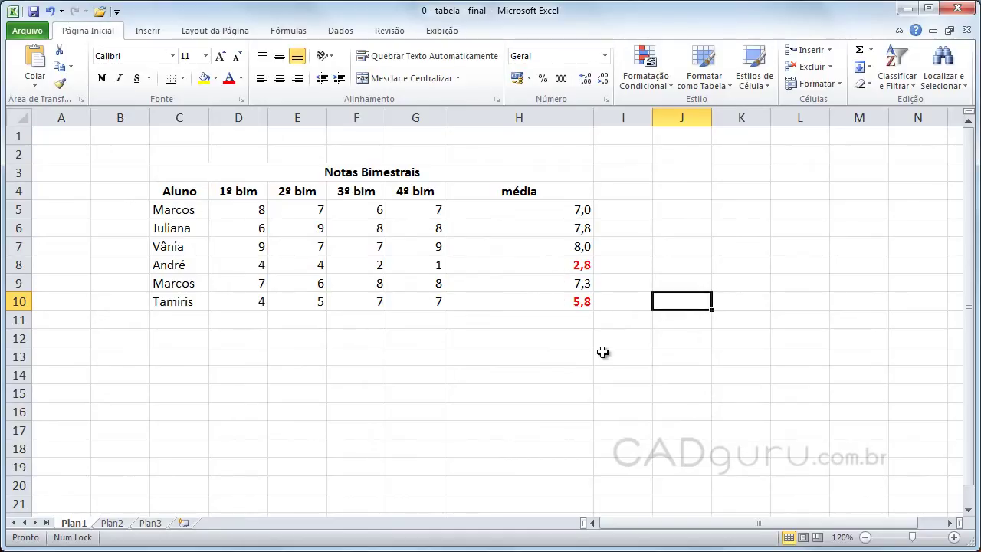
# - Enter the note '<7' in cell I14 beside the table
pyautogui.click(631, 383)
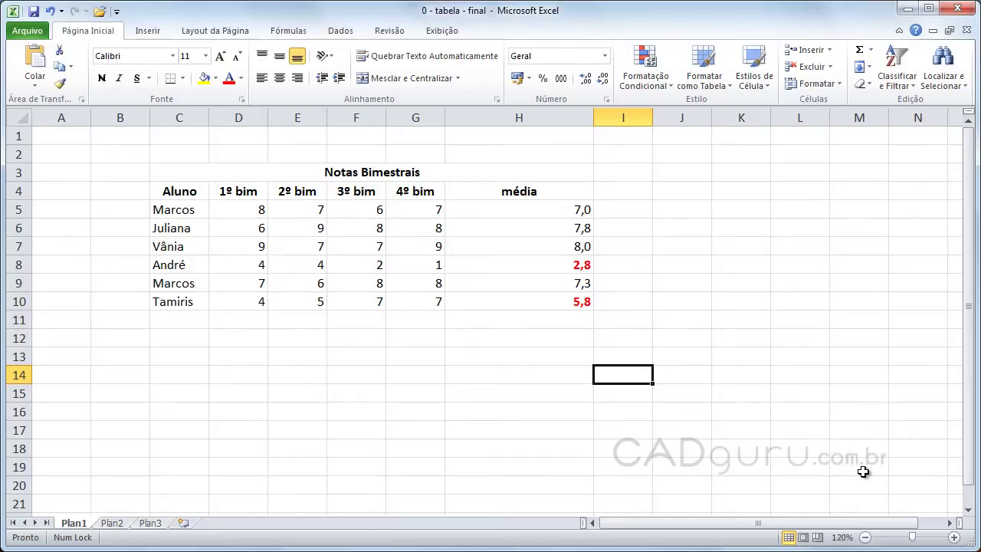
pyautogui.write('<')
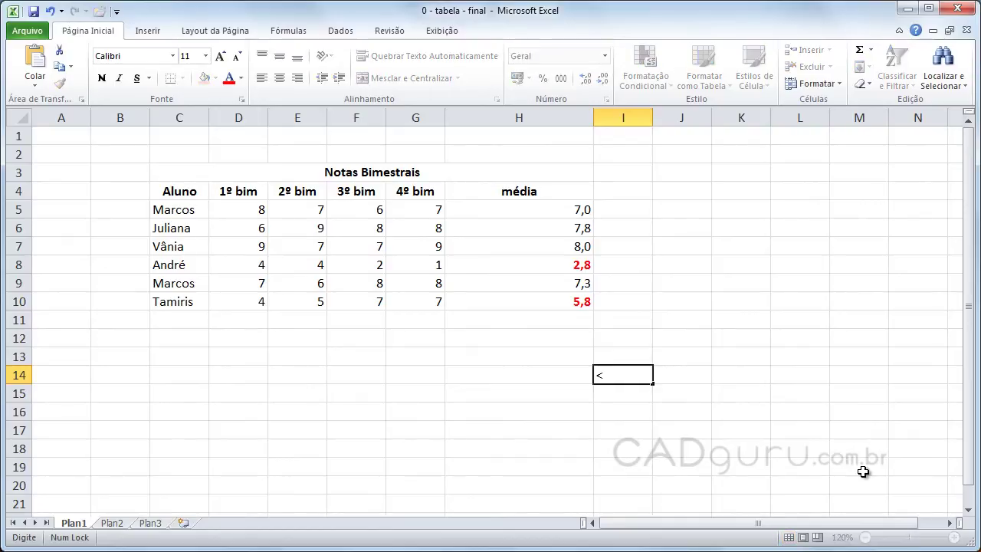
pyautogui.press('Return')
pyautogui.press('Return')
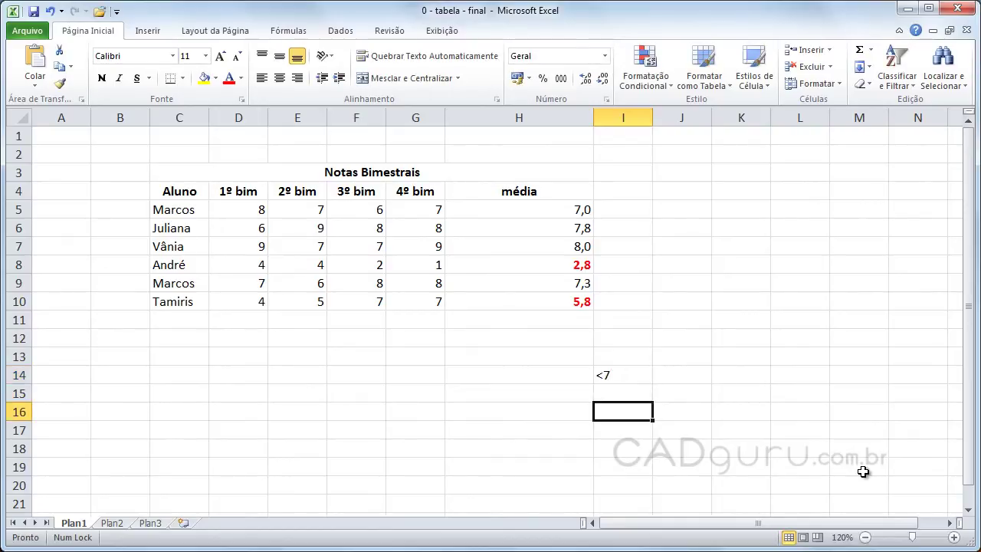
pyautogui.click(628, 373)
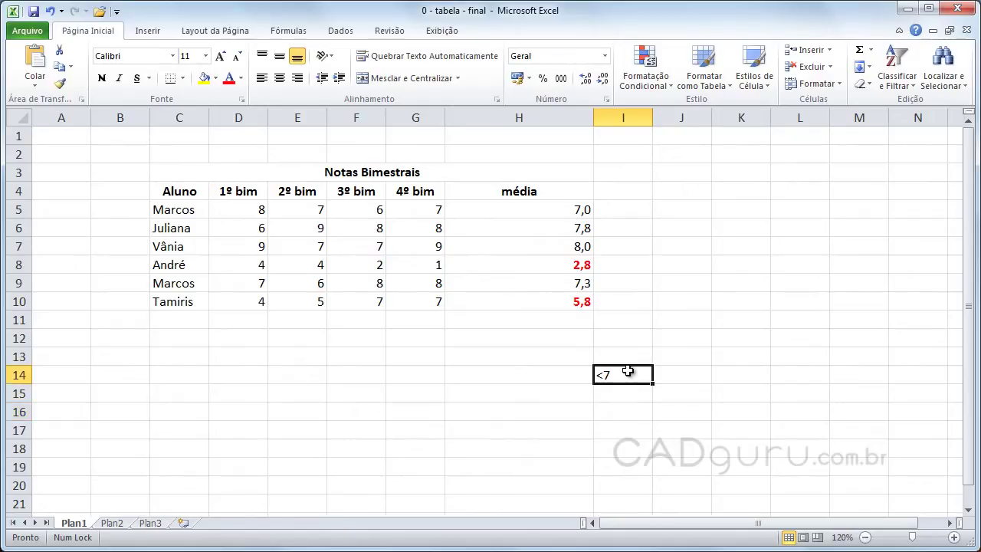
pyautogui.click(539, 266)
pyautogui.click(551, 302)
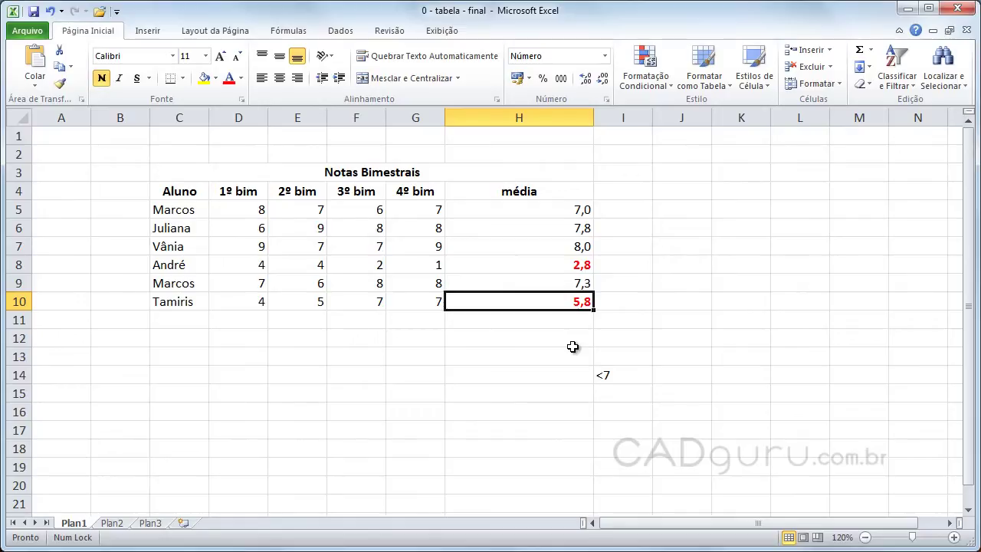
# - Make the 7,3 average in H9 bold green and paint that format onto H5:H7
pyautogui.click(558, 282)
pyautogui.click(241, 78)
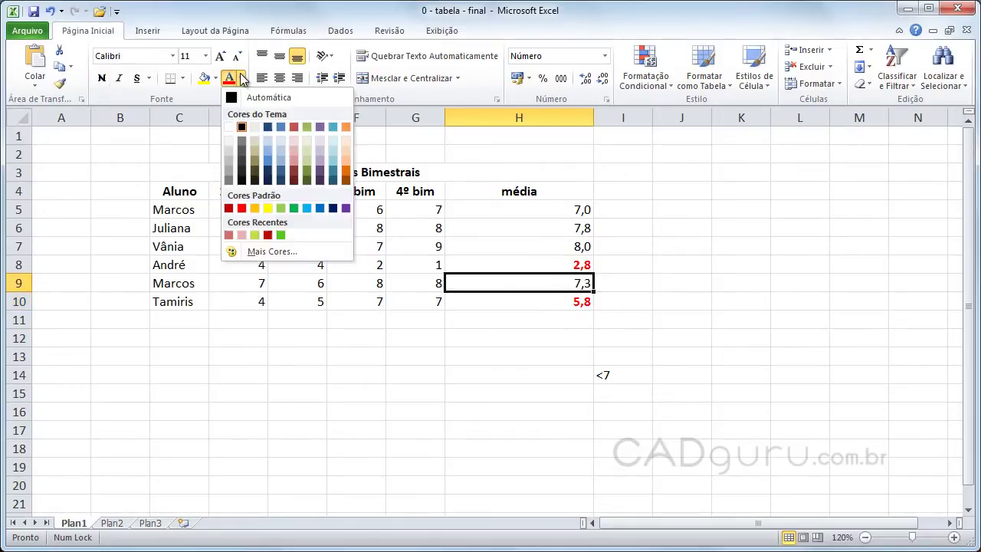
pyautogui.click(294, 208)
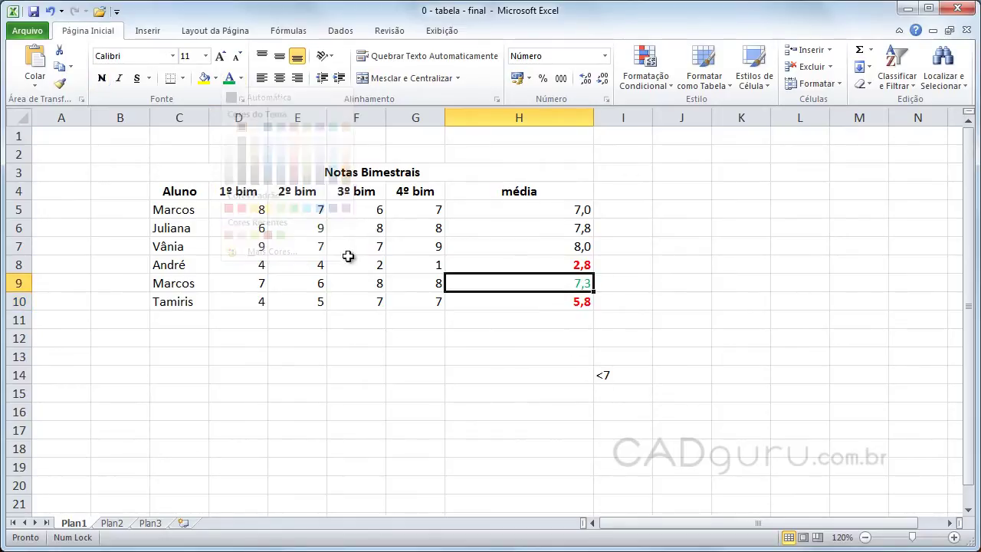
pyautogui.click(106, 80)
pyautogui.click(60, 83)
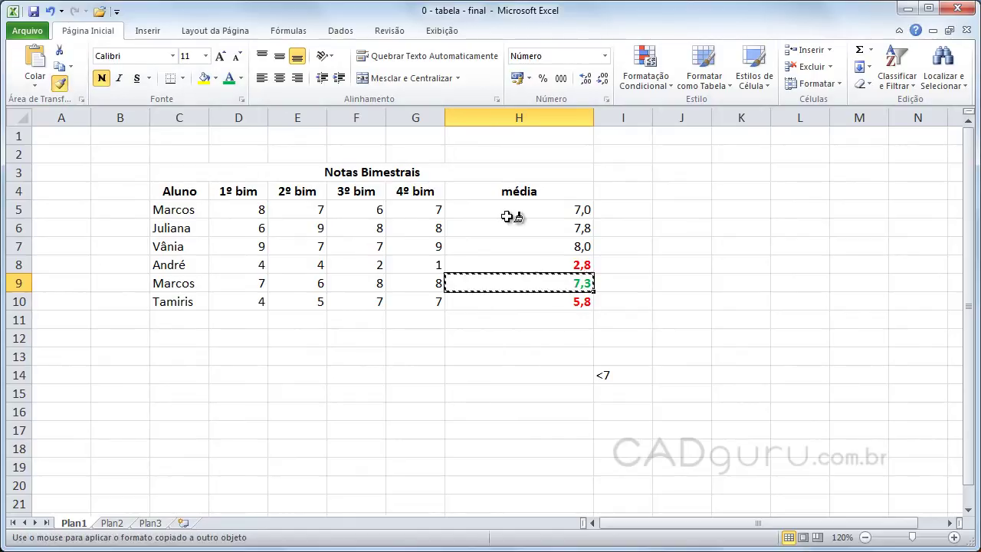
pyautogui.moveTo(507, 217); pyautogui.dragTo(508, 246)
pyautogui.click(775, 375)
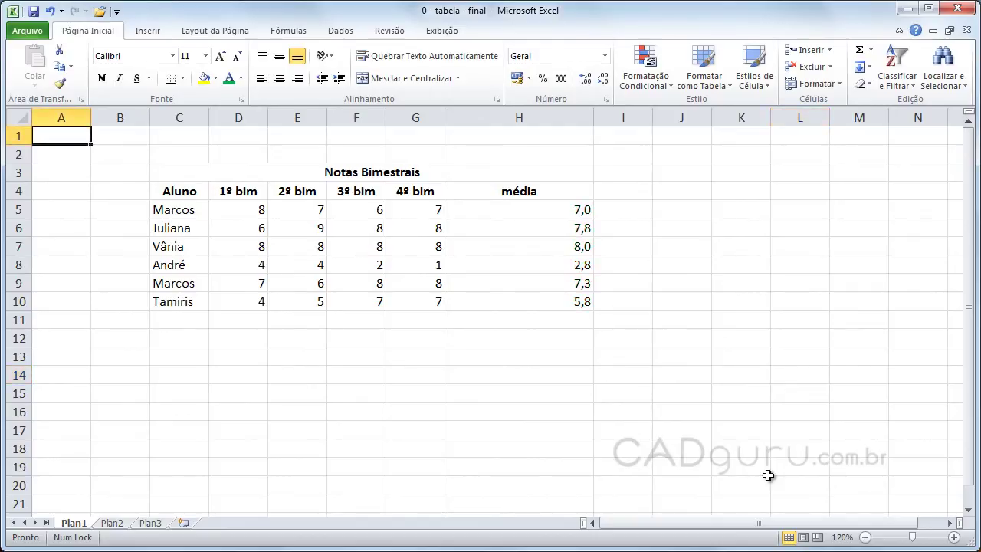
# - Enter the legend notes '<7' in I15 and '>=7' in I17
pyautogui.click(623, 396)
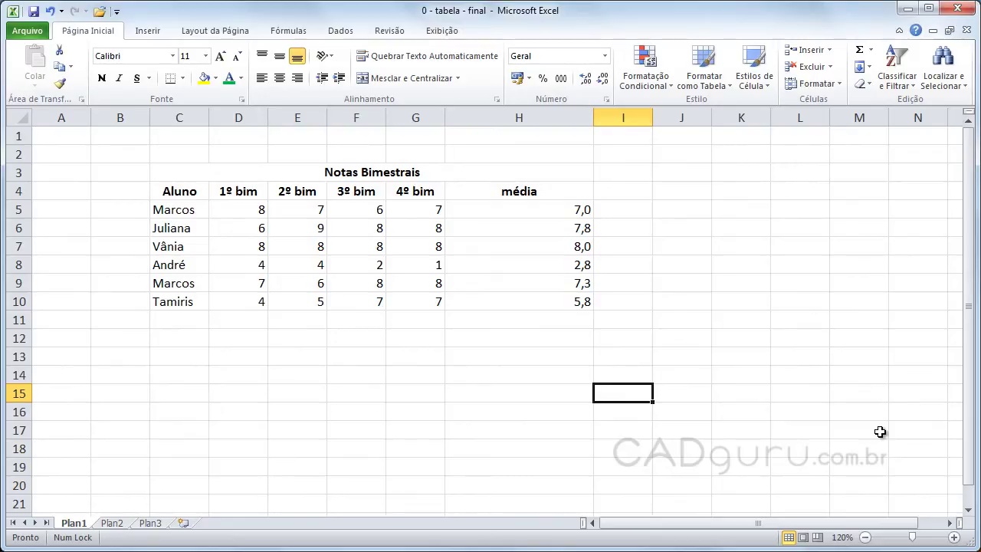
pyautogui.write('<7')
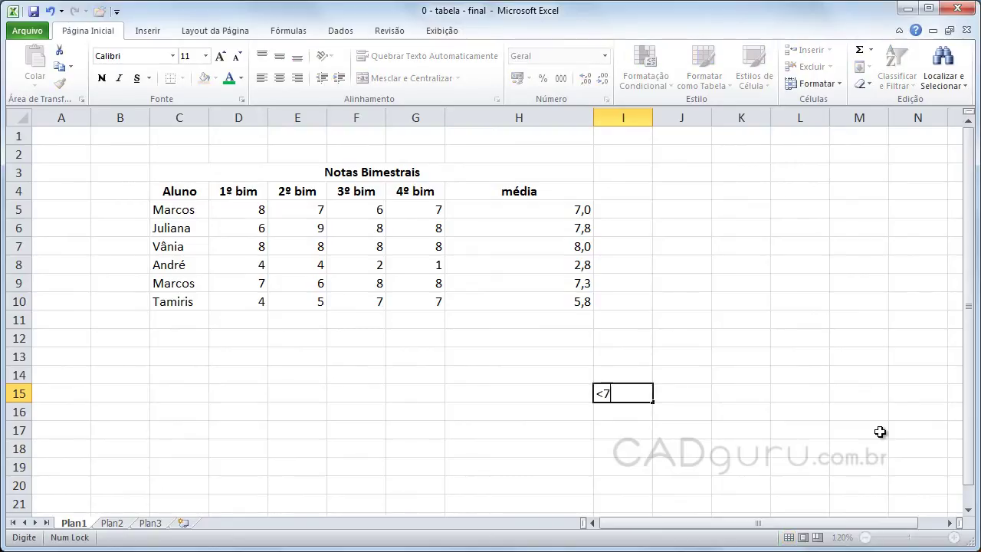
pyautogui.press('Return')
pyautogui.press('Return')
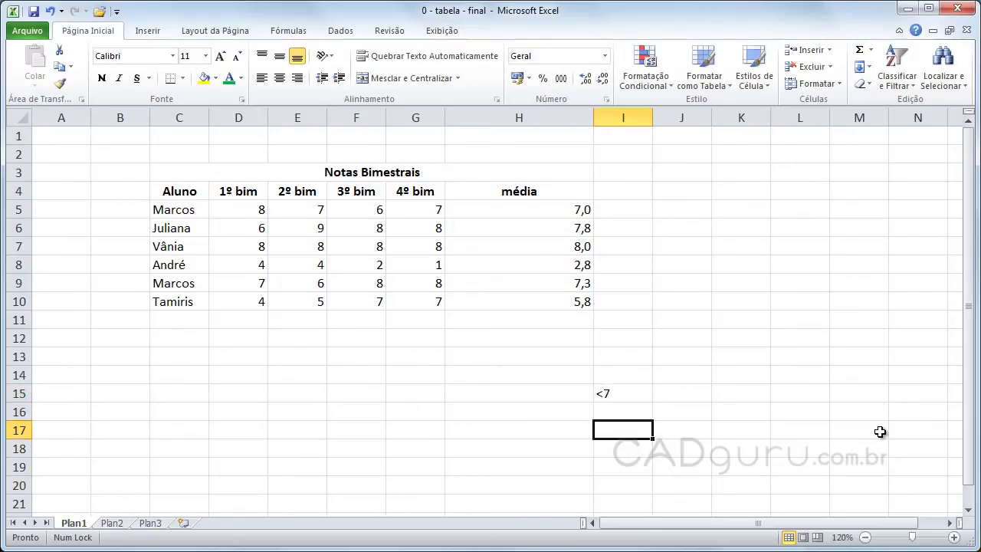
pyautogui.write('>=7')
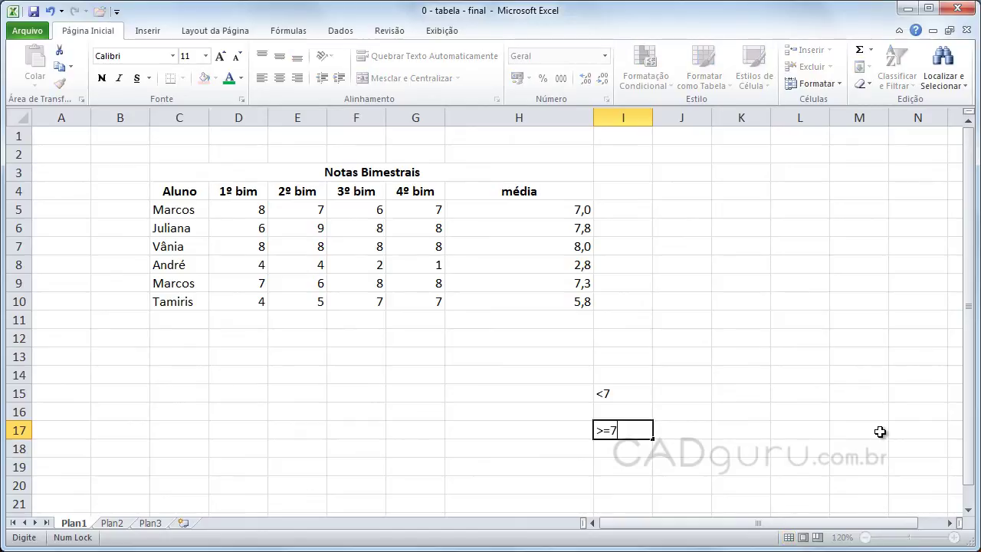
pyautogui.press('Return')
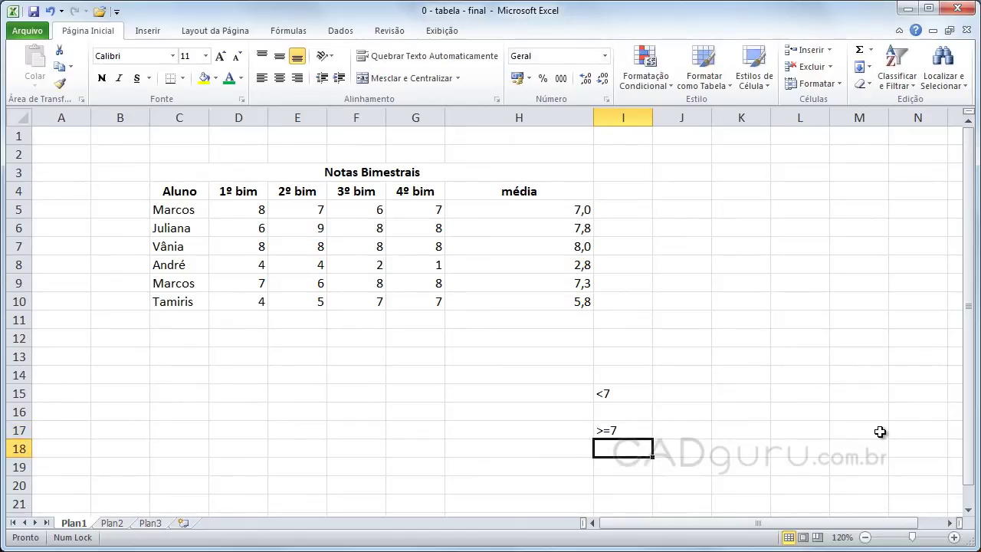
# - Colour the '>=7' note green and the '<7' note red
pyautogui.press('Up')
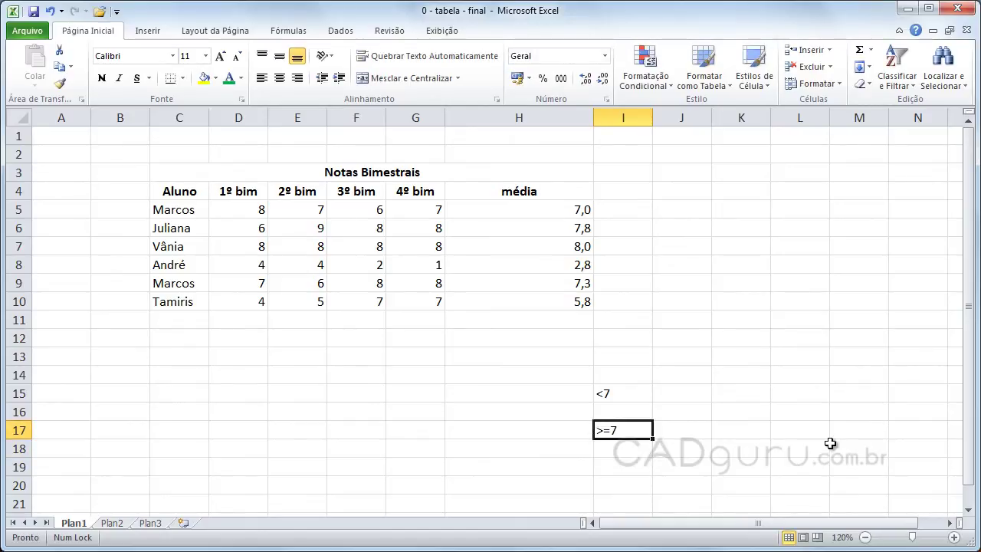
pyautogui.click(229, 78)
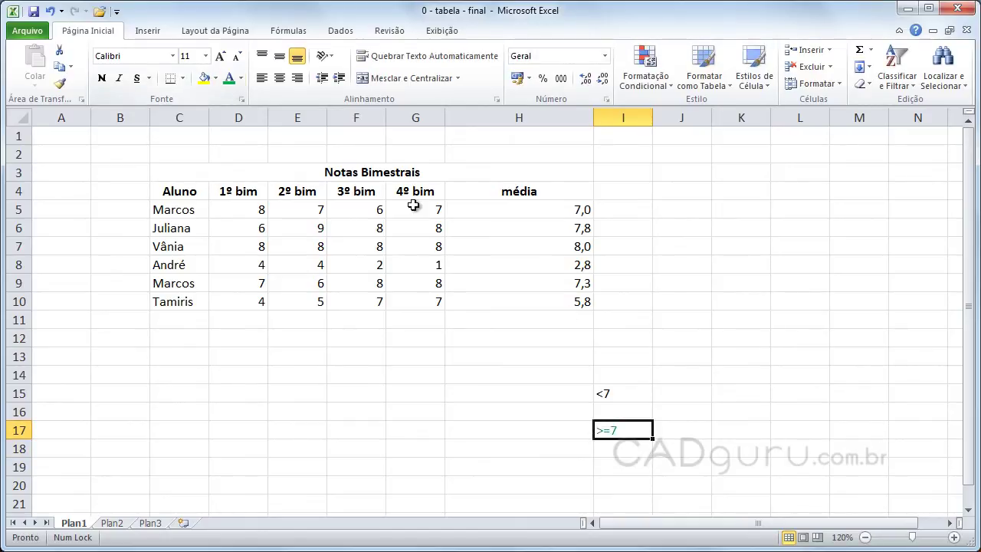
pyautogui.click(624, 399)
pyautogui.click(241, 77)
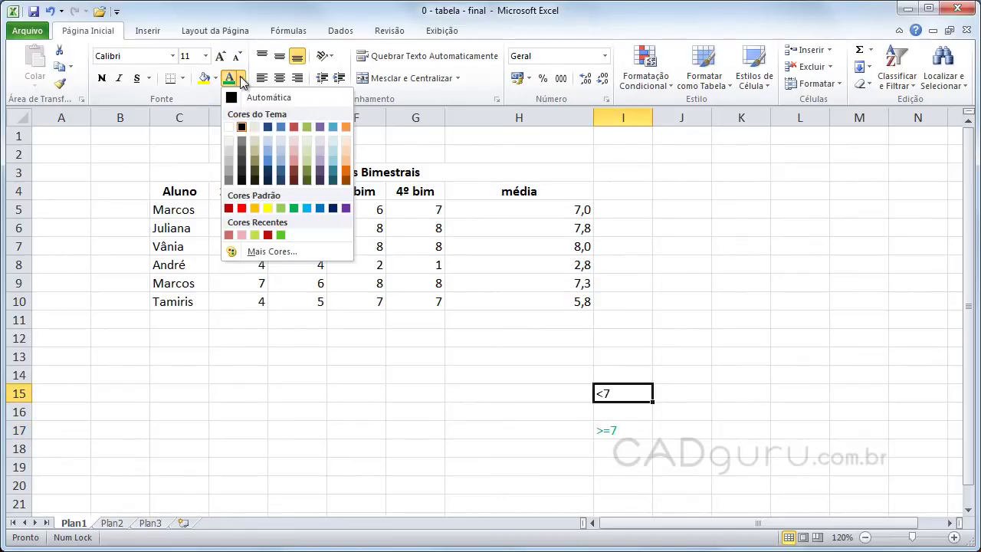
pyautogui.click(244, 210)
pyautogui.click(734, 391)
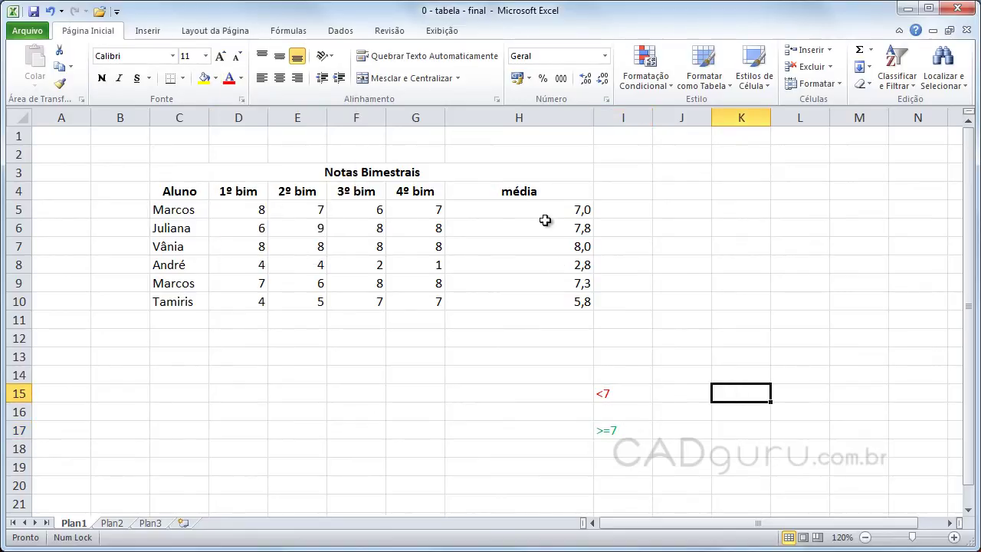
# - Add a less-than-7 rule on H5:H10 with light red fill and dark red text
pyautogui.moveTo(539, 207); pyautogui.dragTo(524, 302)
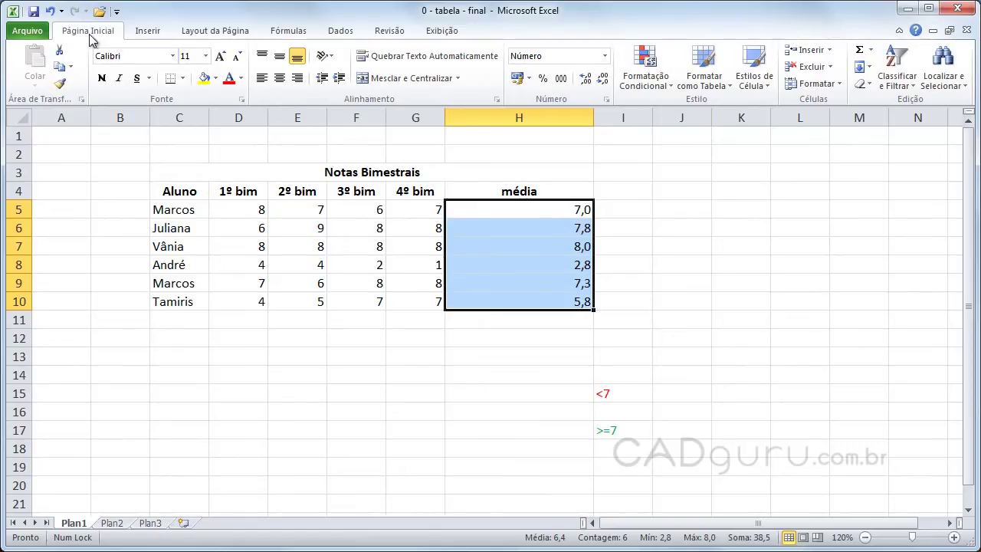
pyautogui.click(672, 89)
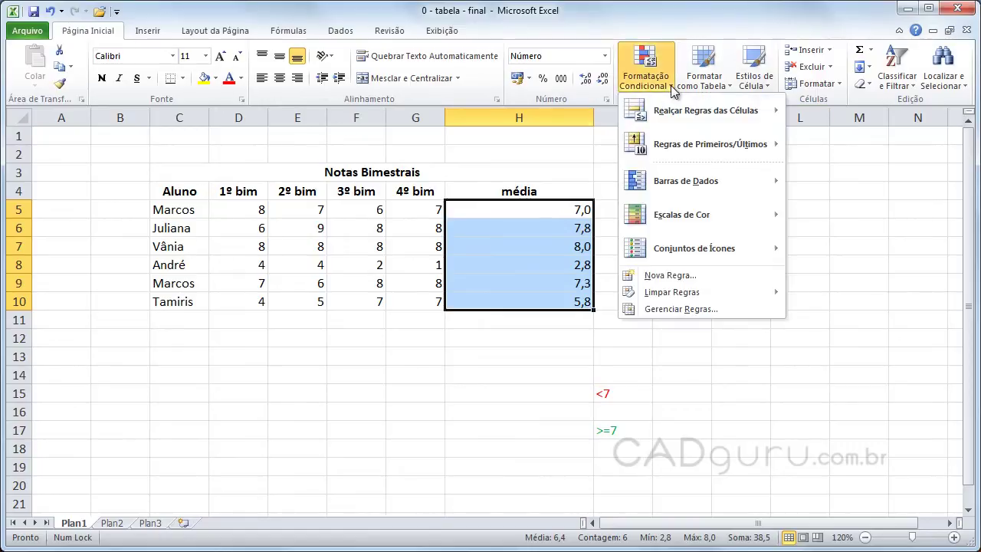
pyautogui.moveTo(675, 115)
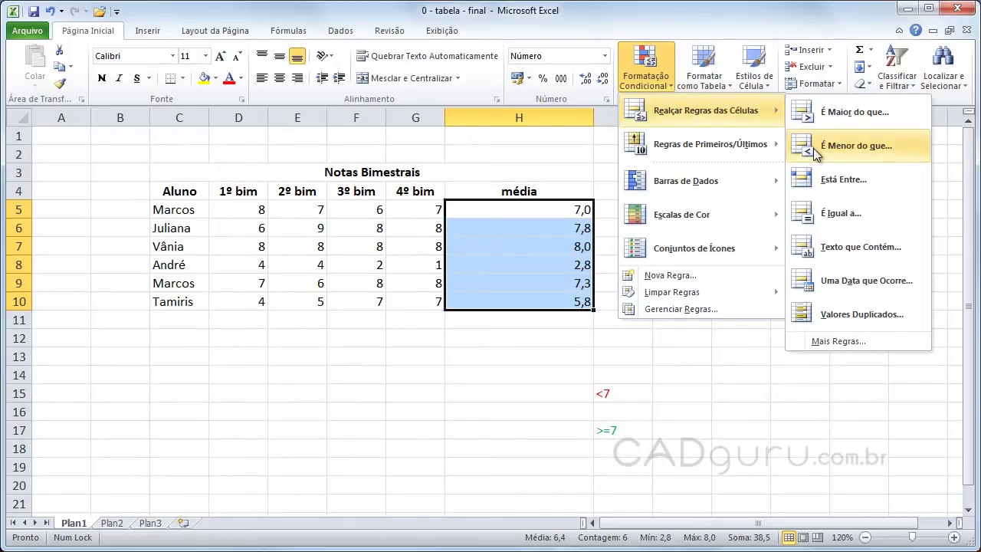
pyautogui.click(851, 147)
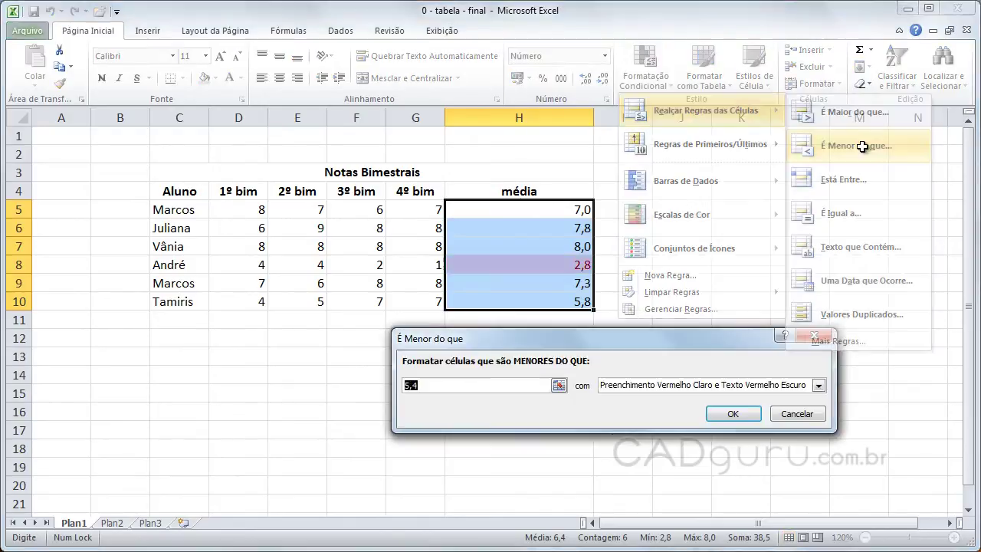
pyautogui.write('7')
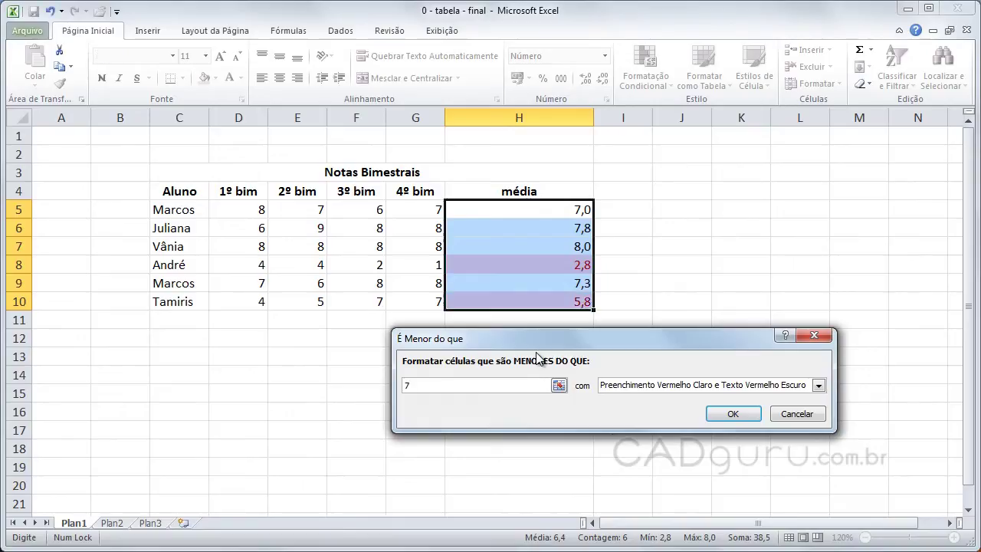
pyautogui.moveTo(661, 338)
pyautogui.mouseDown()
pyautogui.moveTo(424, 363)
pyautogui.moveTo(387, 343)
pyautogui.mouseUp()
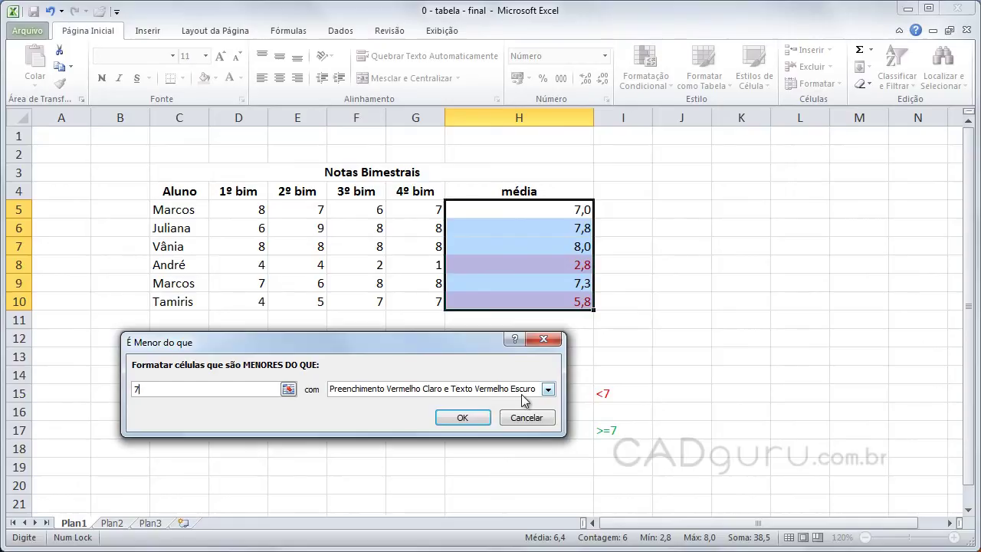
pyautogui.click(472, 421)
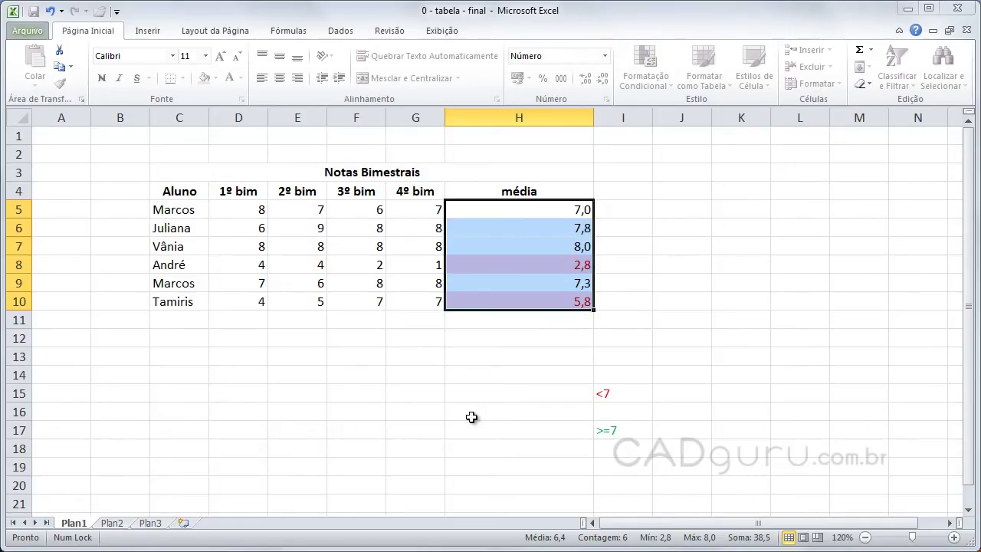
pyautogui.click(656, 432)
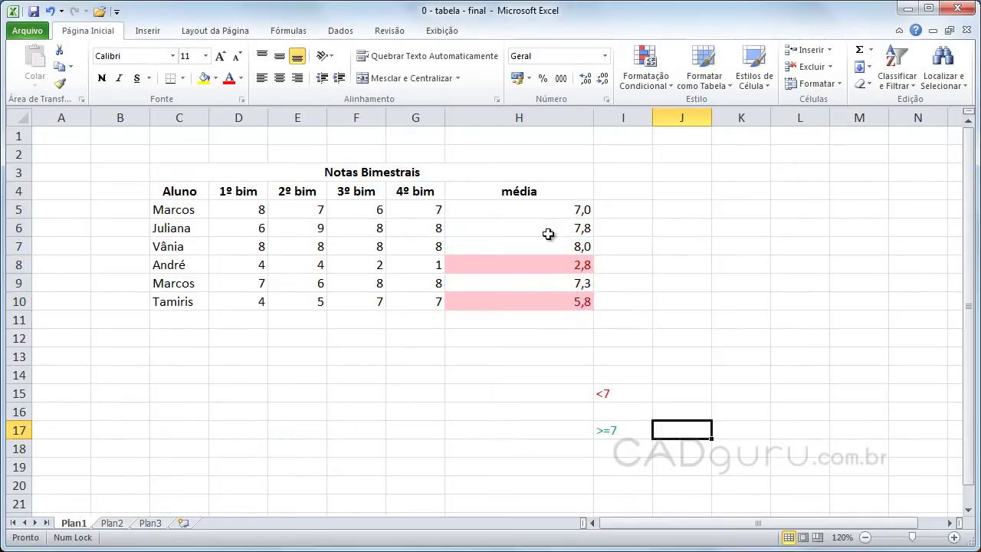
pyautogui.moveTo(542, 204); pyautogui.dragTo(541, 294)
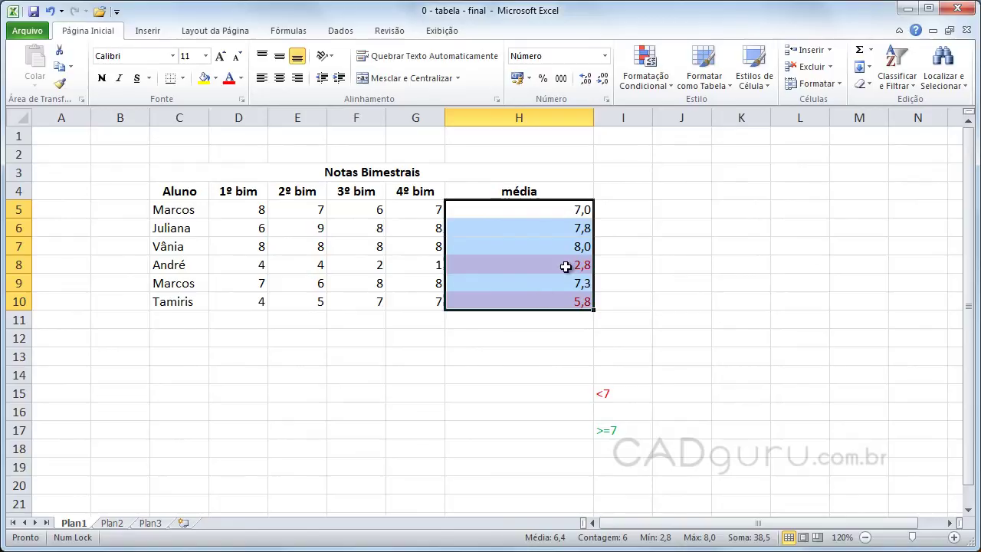
# - Add a greater-than-6,9 rule on the média values with green fill and dark green text
pyautogui.click(675, 93)
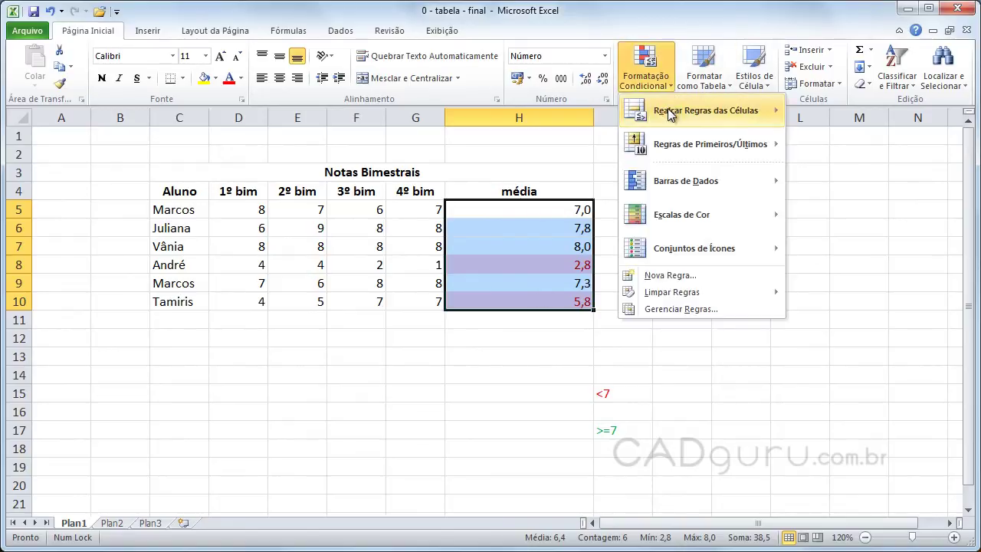
pyautogui.moveTo(671, 113)
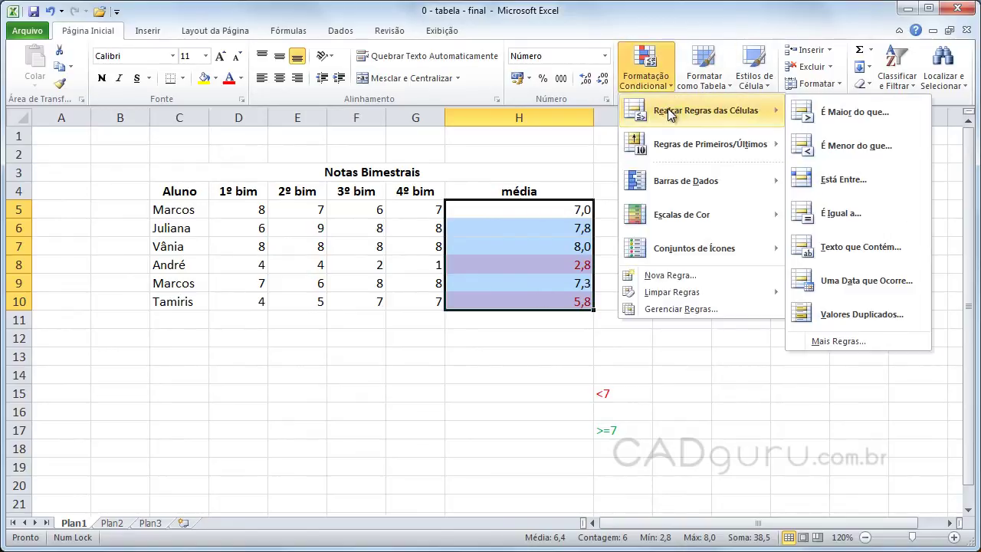
pyautogui.click(837, 111)
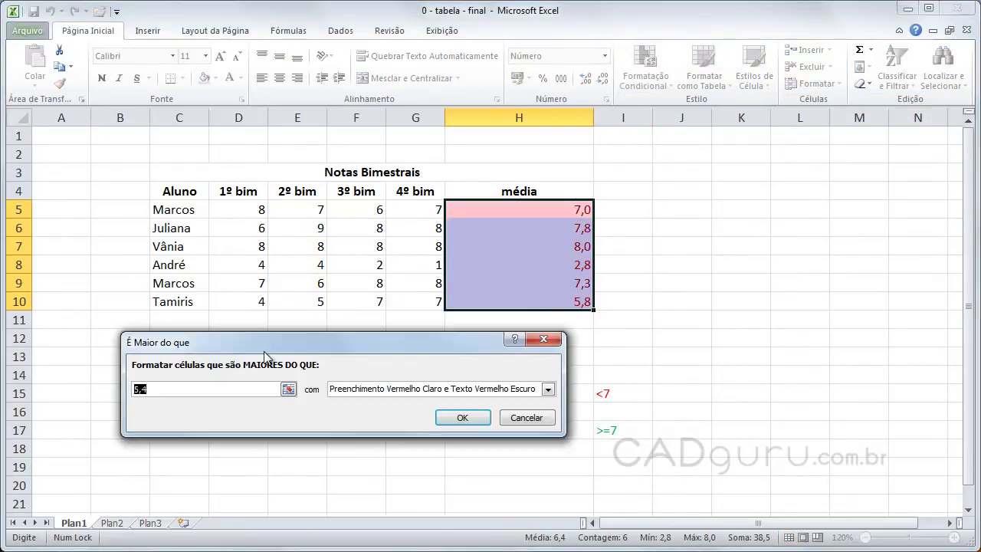
pyautogui.write('6,9')
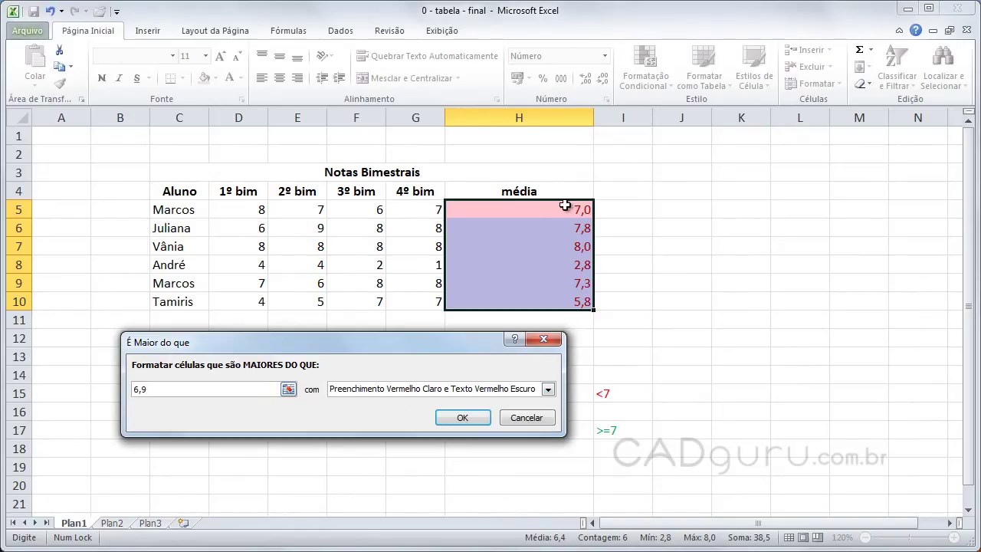
pyautogui.click(549, 390)
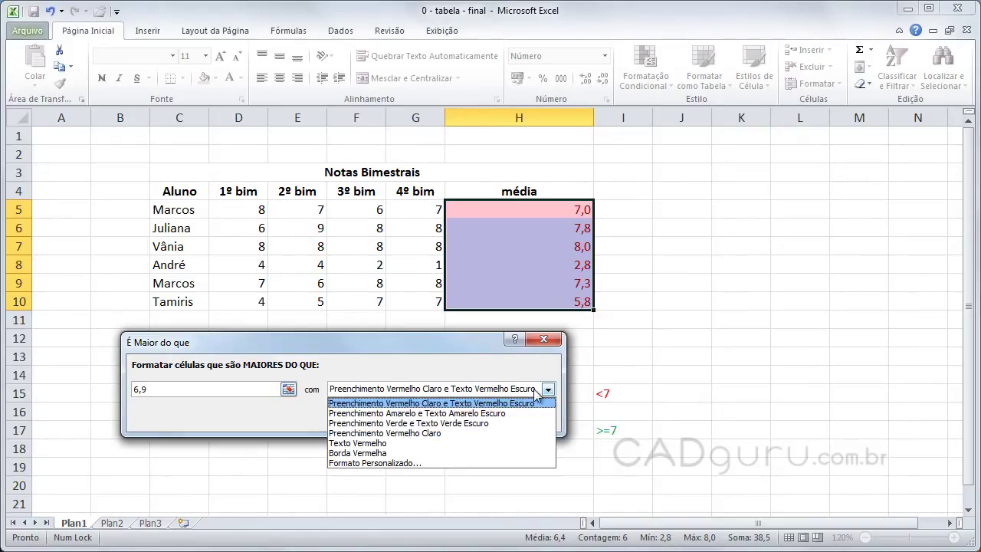
pyautogui.click(462, 423)
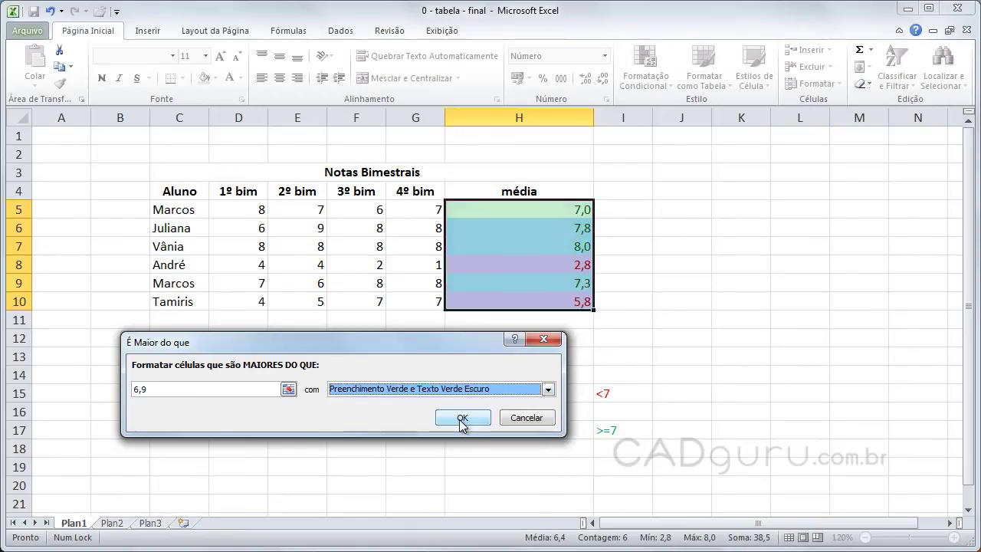
pyautogui.click(463, 418)
pyautogui.click(690, 342)
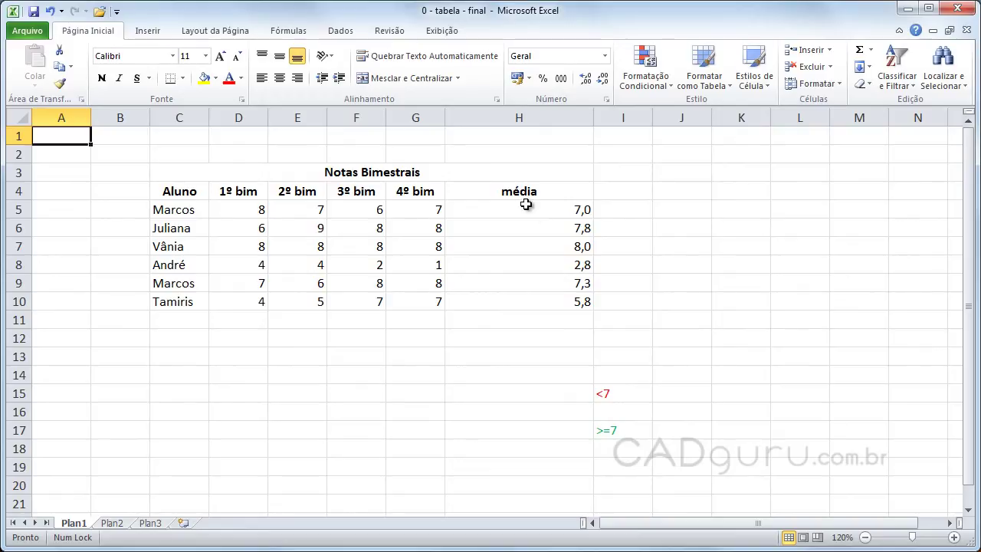
# - Apply light-blue gradient data bars to the média values H5:H10
pyautogui.moveTo(523, 206); pyautogui.dragTo(517, 300)
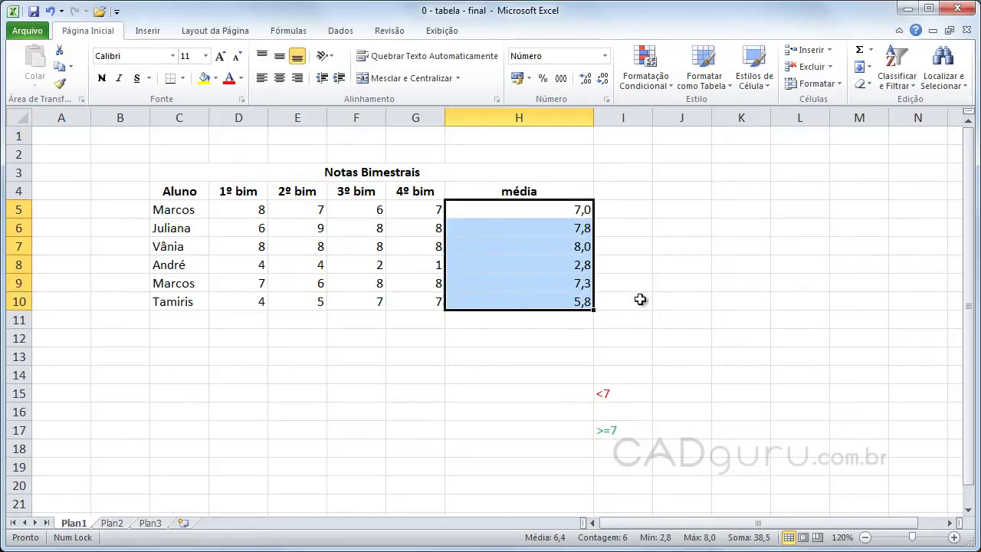
pyautogui.click(670, 89)
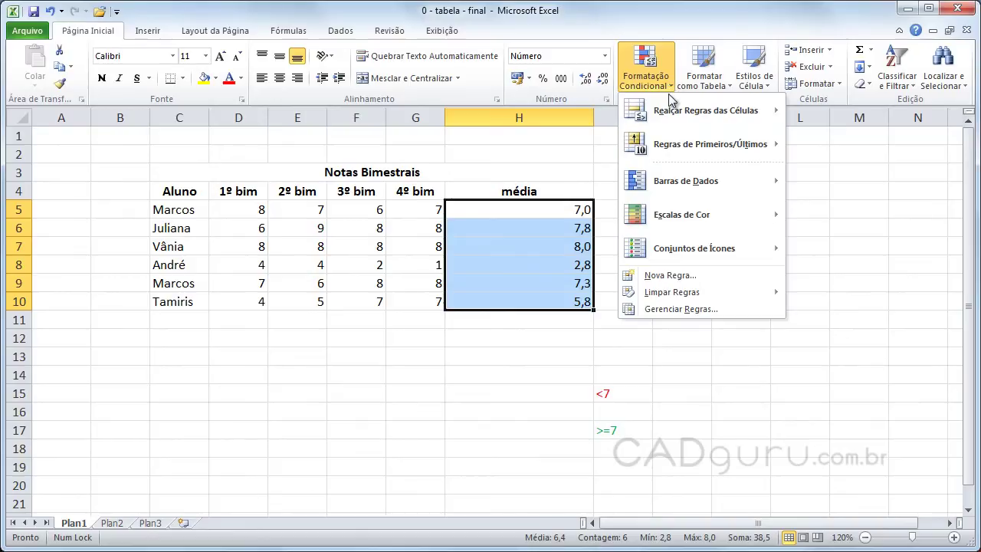
pyautogui.moveTo(700, 195)
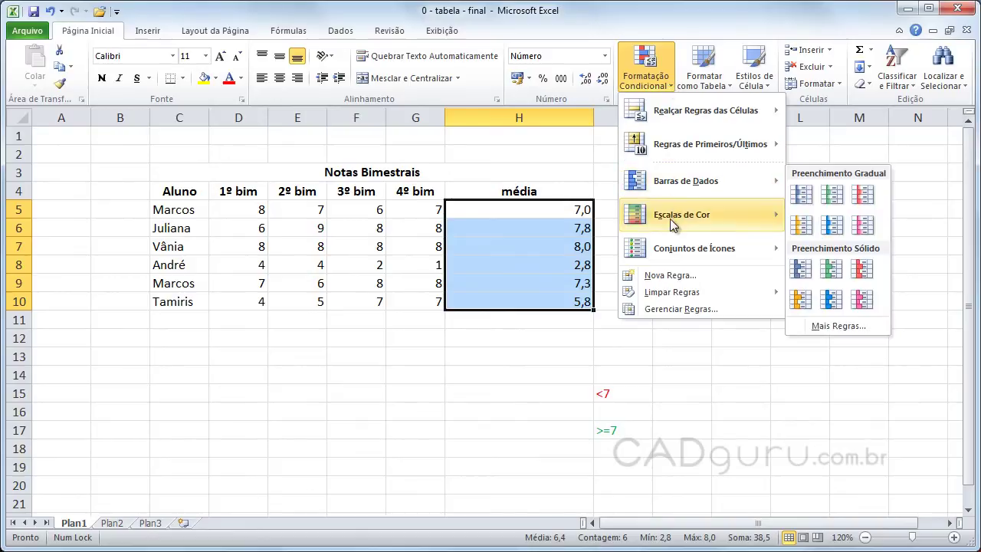
pyautogui.moveTo(709, 253)
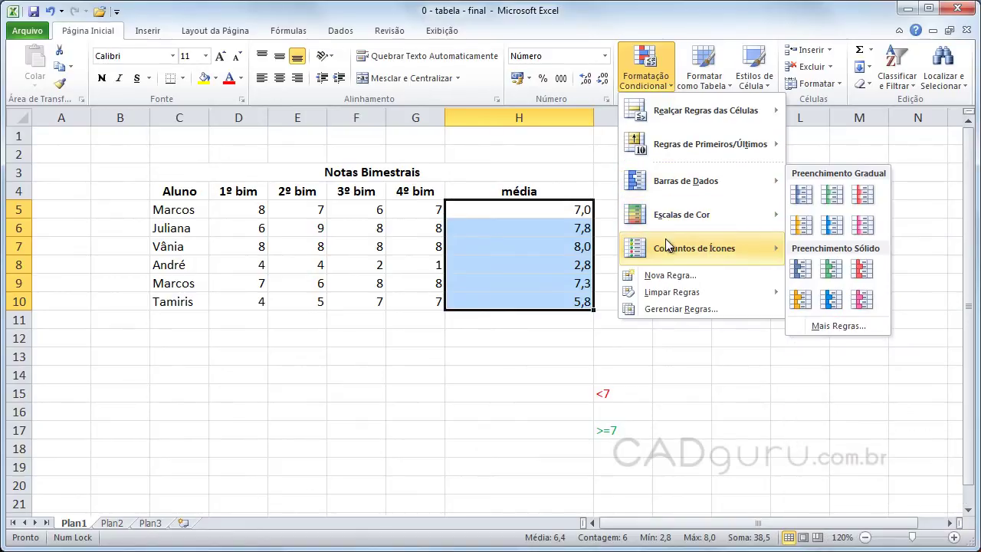
pyautogui.moveTo(669, 245)
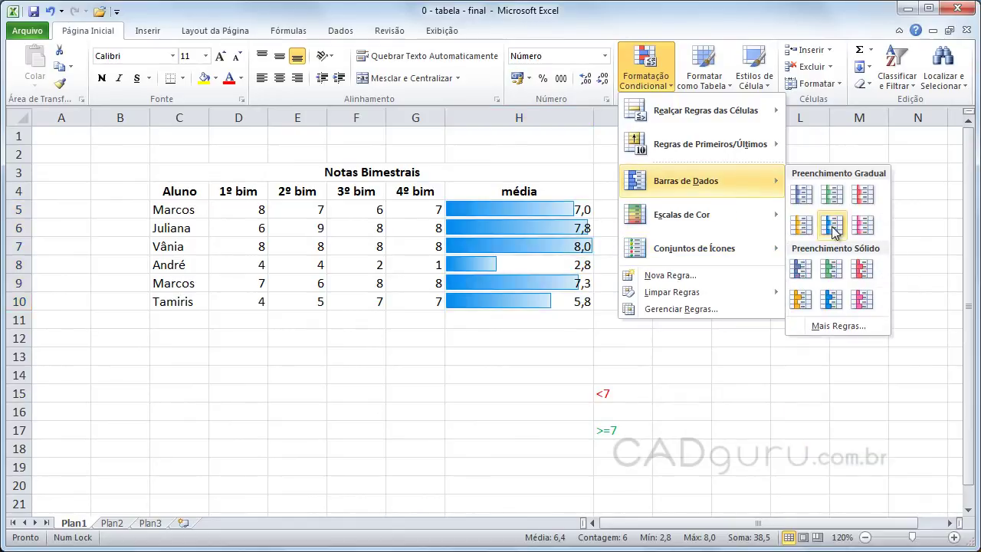
pyautogui.click(834, 232)
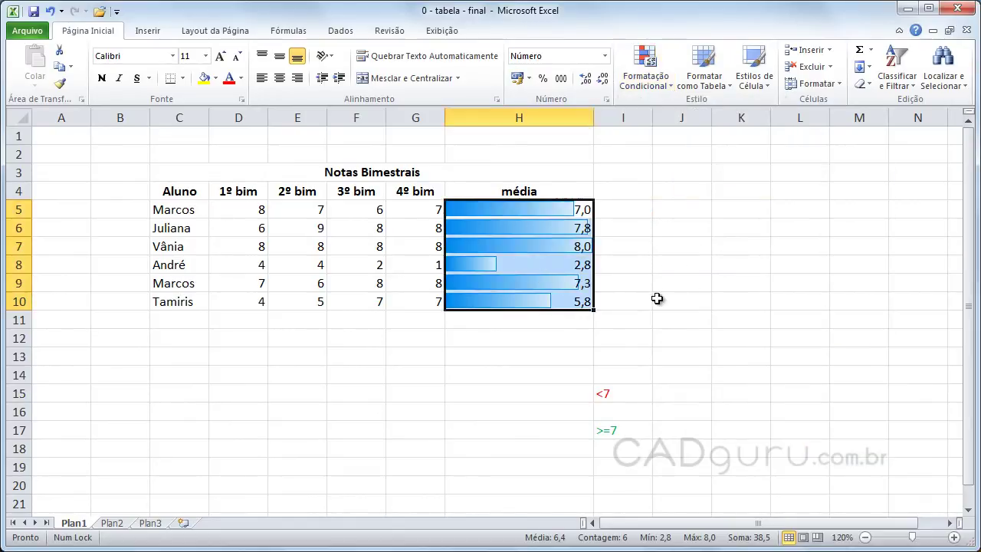
pyautogui.click(659, 300)
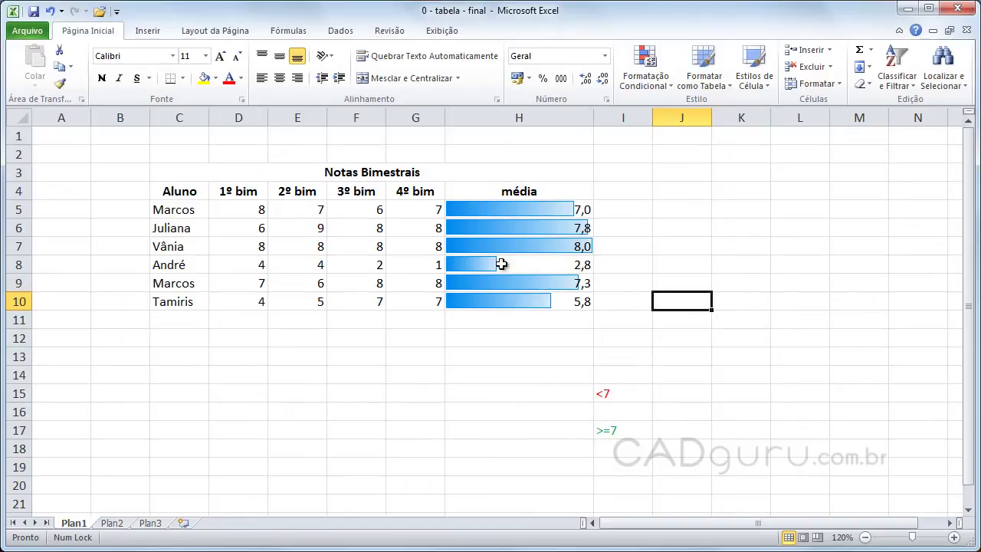
# - Replace the data bars on H5:H10 with a green-yellow-red colour scale
pyautogui.moveTo(532, 205); pyautogui.dragTo(522, 294)
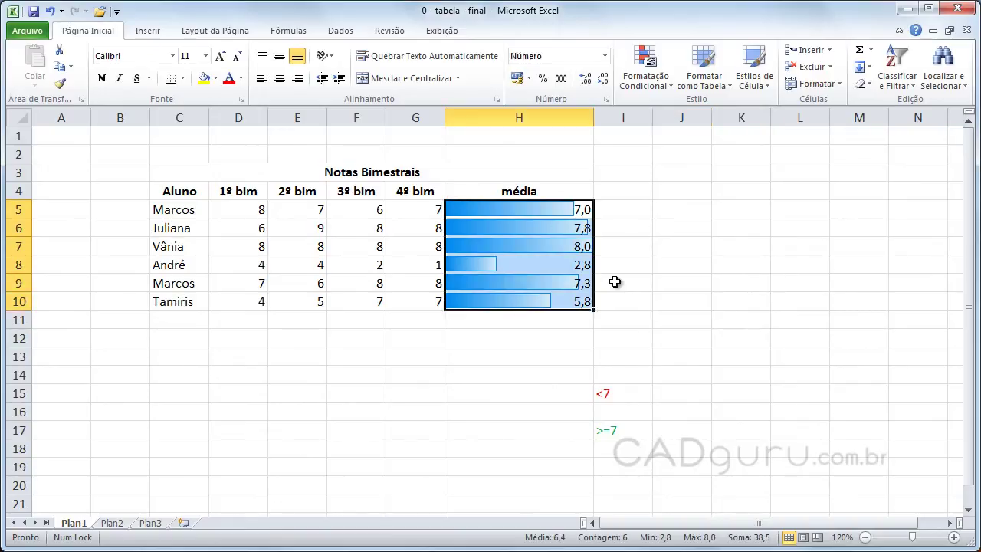
pyautogui.click(667, 88)
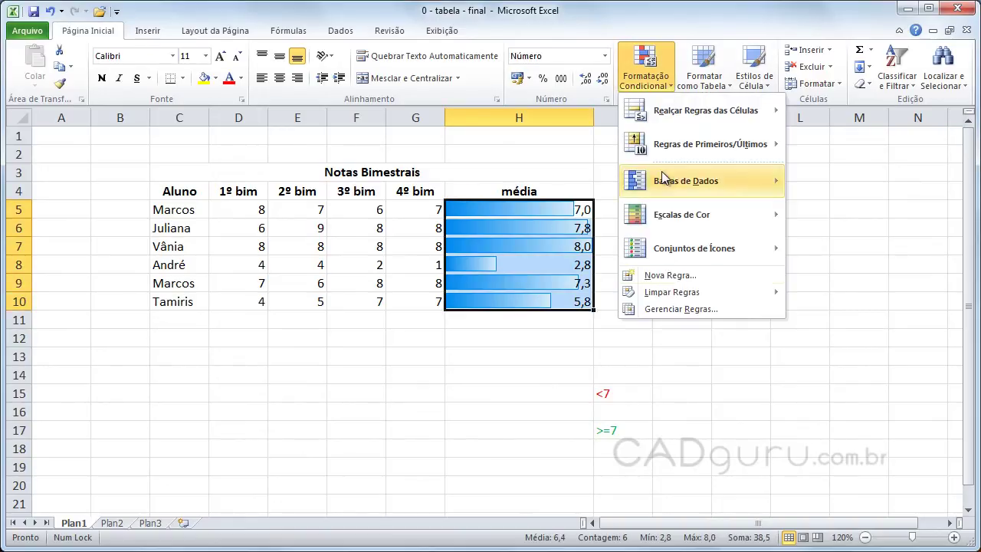
pyautogui.moveTo(699, 292)
pyautogui.click(808, 294)
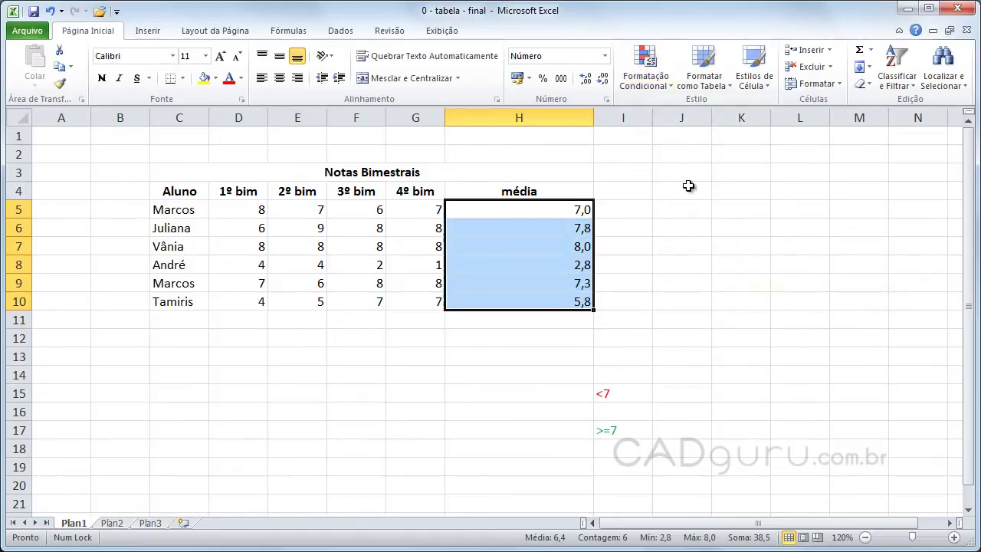
pyautogui.click(661, 83)
pyautogui.moveTo(683, 229)
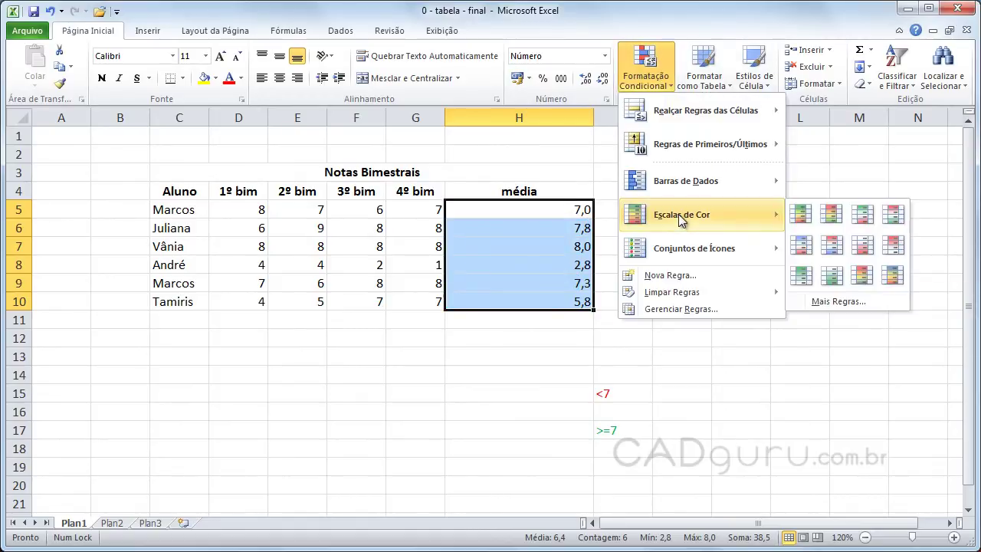
pyautogui.click(802, 215)
pyautogui.click(690, 291)
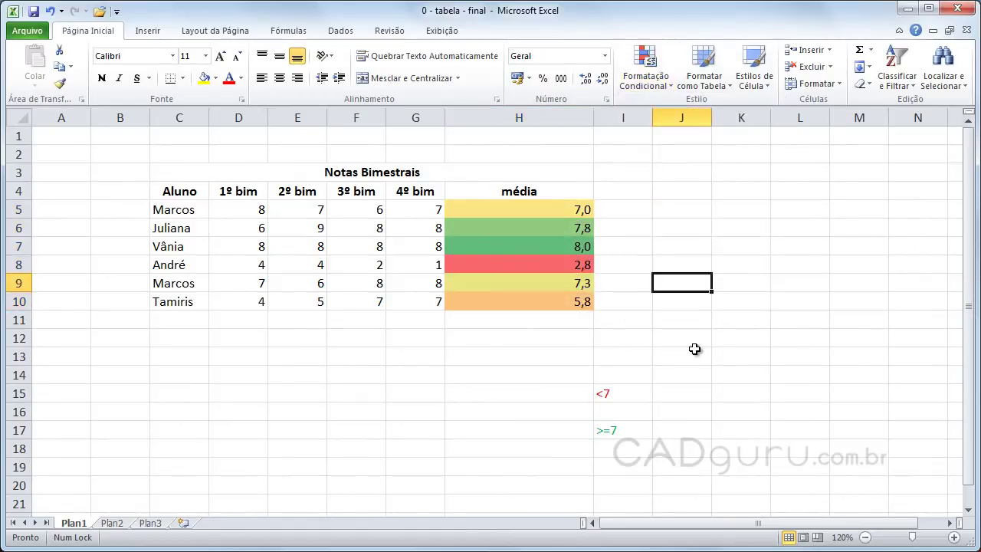
# - Check the 8,0 and 2,8 cells, then reselect the média grades H5:H10
pyautogui.click(555, 248)
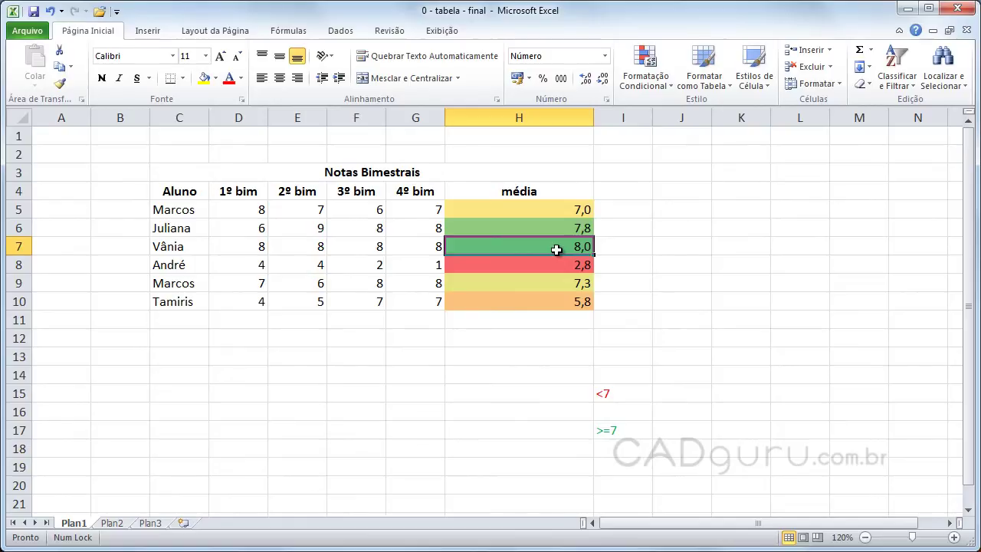
pyautogui.click(555, 264)
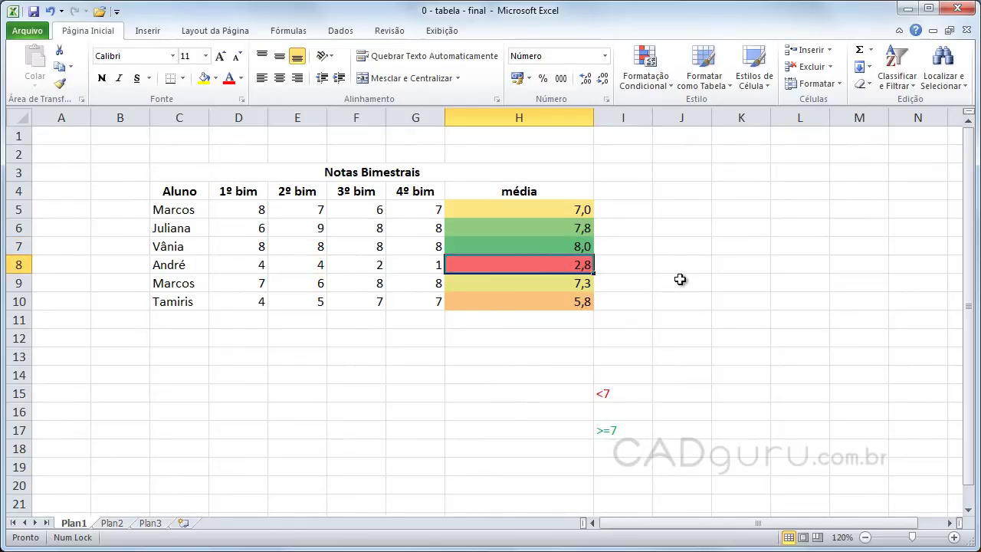
pyautogui.click(561, 303)
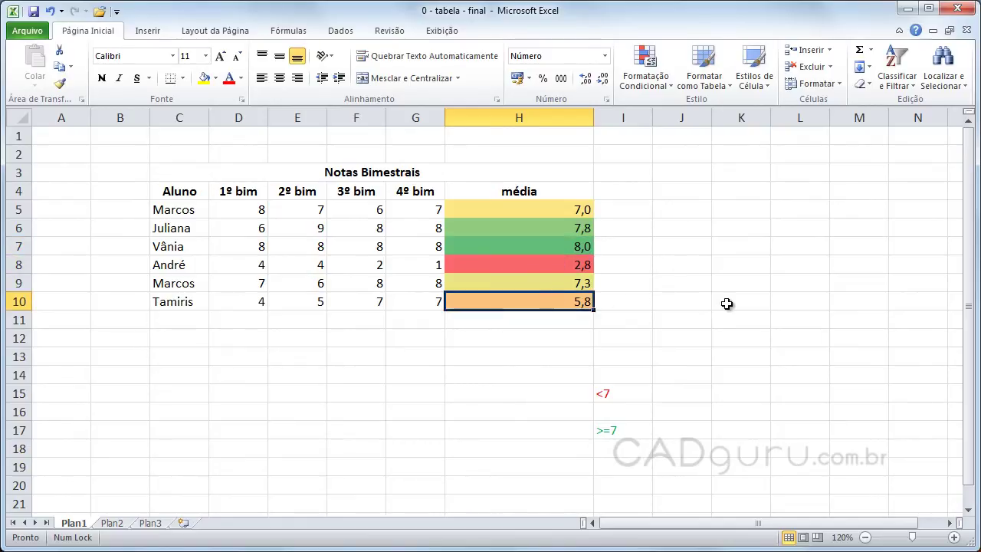
pyautogui.moveTo(574, 213); pyautogui.dragTo(553, 296)
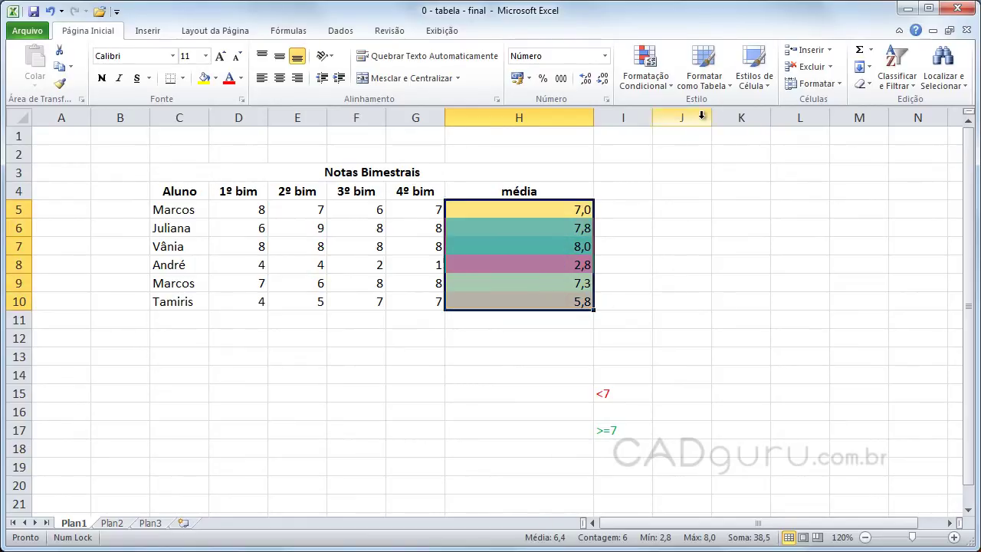
# - Clear the colour scale and apply the green-yellow-red directional arrow icon set
pyautogui.click(672, 89)
pyautogui.moveTo(692, 293)
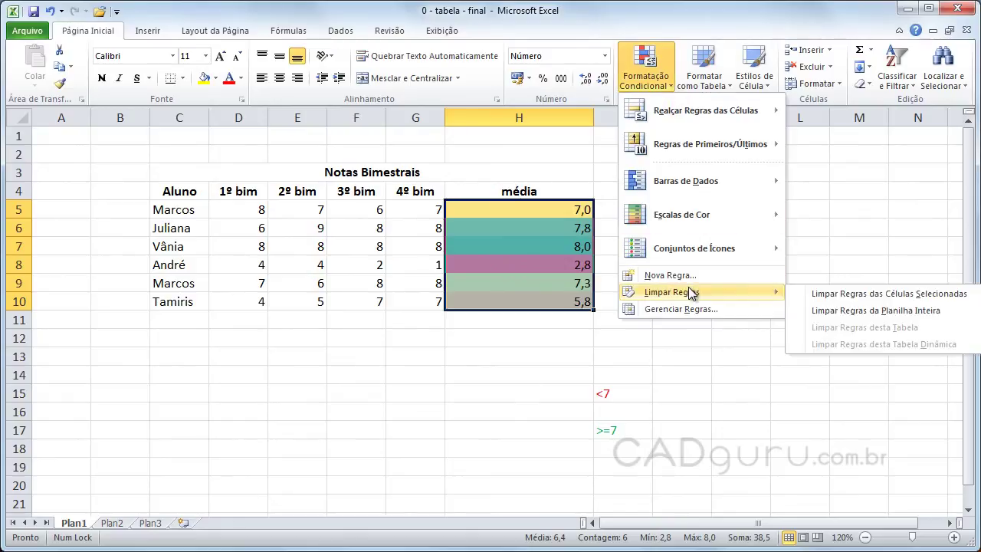
pyautogui.click(813, 299)
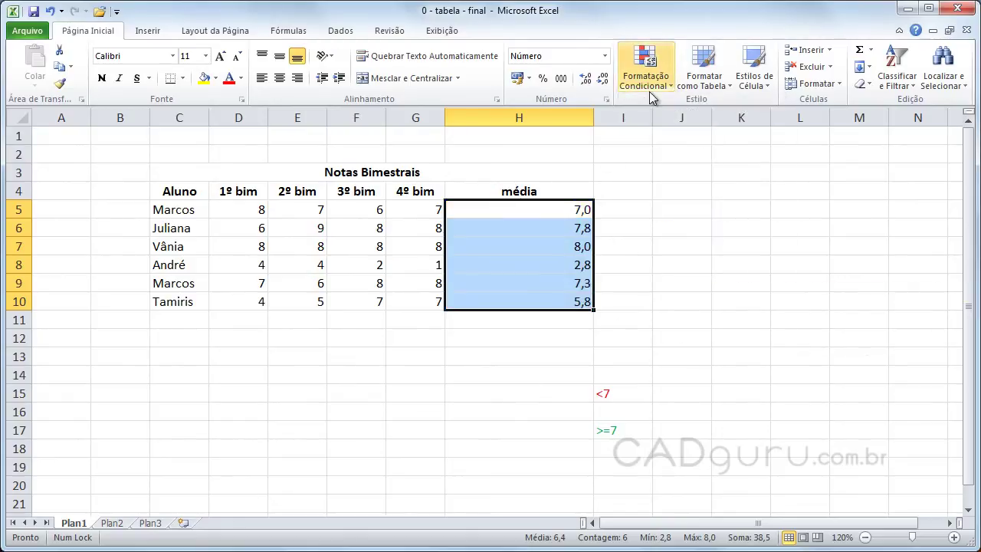
pyautogui.click(660, 98)
pyautogui.moveTo(700, 249)
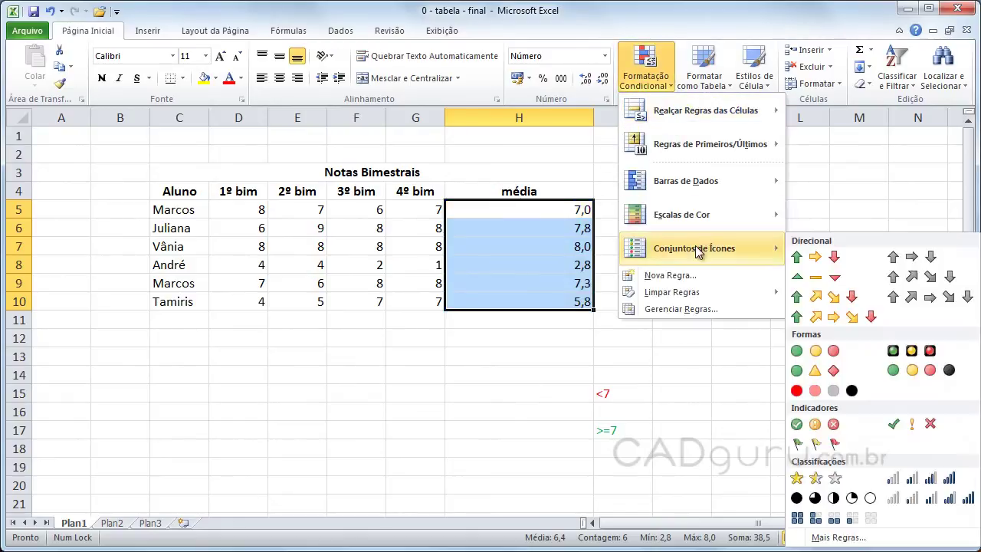
pyautogui.click(801, 256)
pyautogui.click(725, 338)
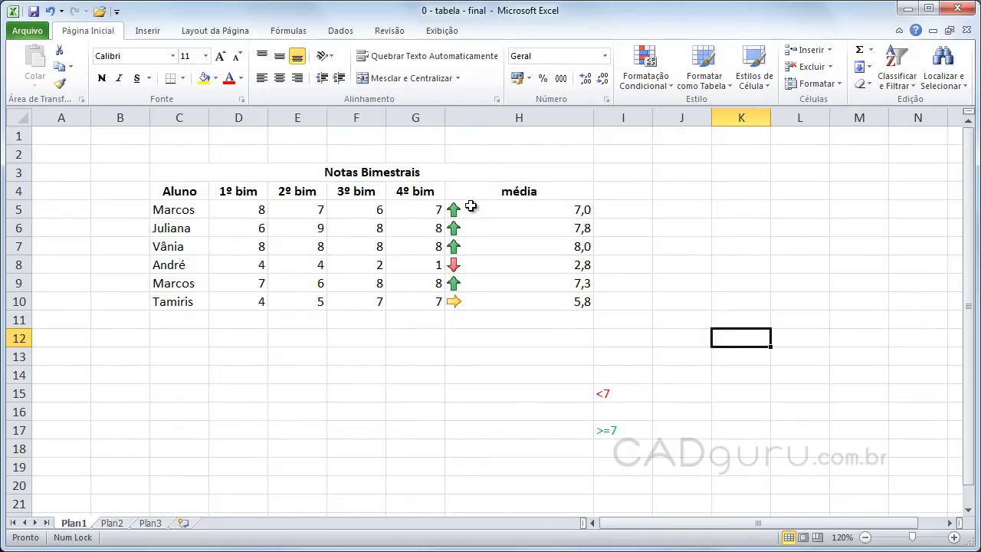
# - Inspect the 2,8 average, return to the sheet top, and reselect H5:H10
pyautogui.click(473, 267)
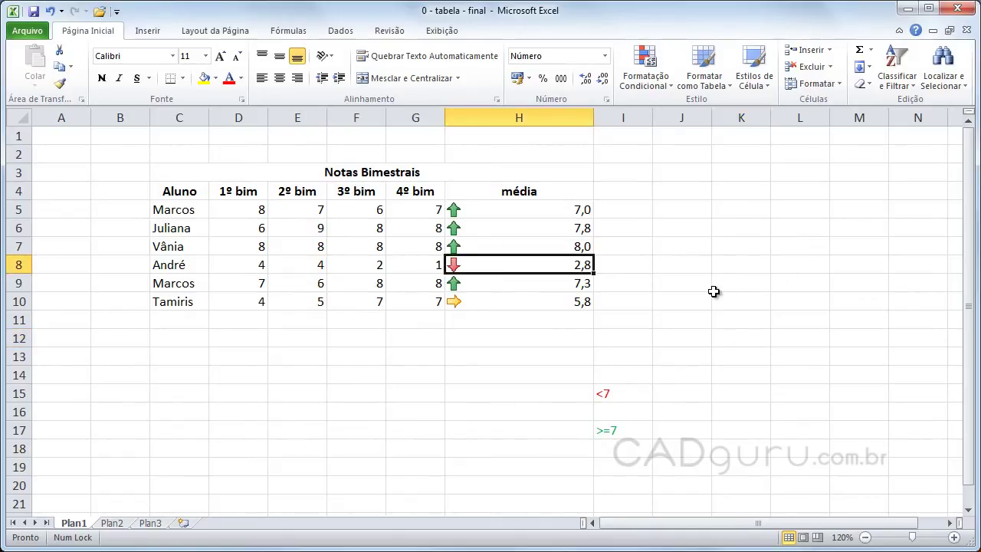
pyautogui.hotkey('ctrl', 'Home')
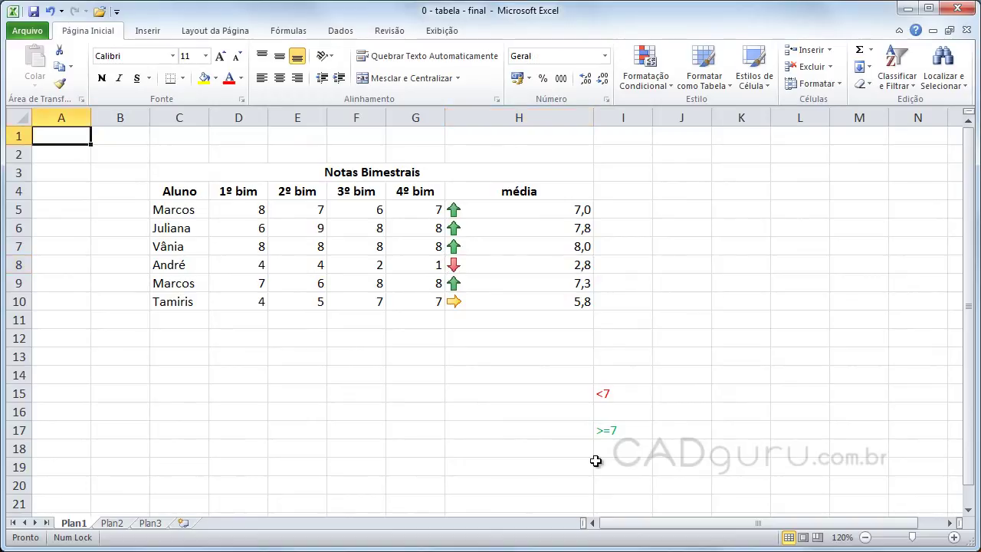
pyautogui.moveTo(526, 212); pyautogui.dragTo(518, 299)
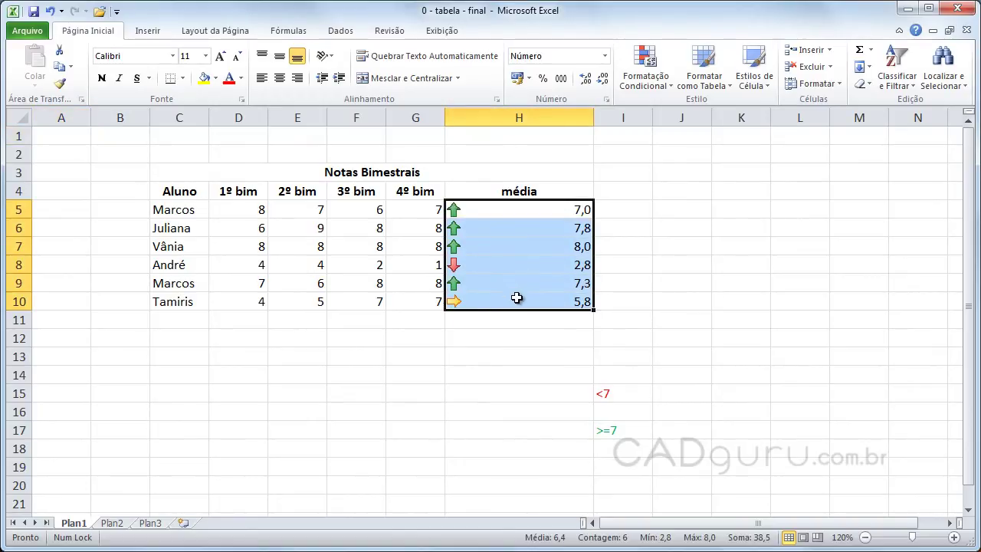
# - Clear the arrow icon rules from the selected média grades H5:H10
pyautogui.click(646, 81)
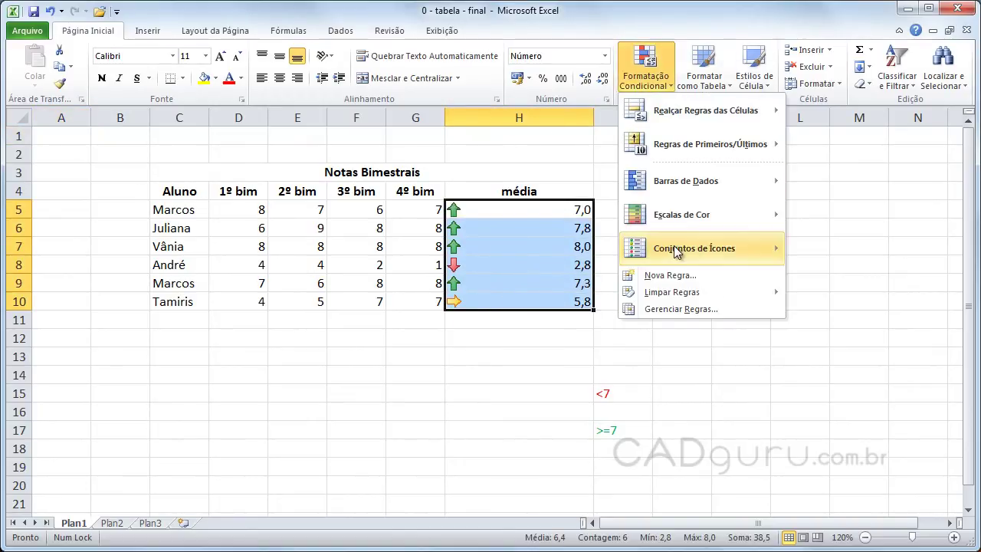
pyautogui.moveTo(690, 292)
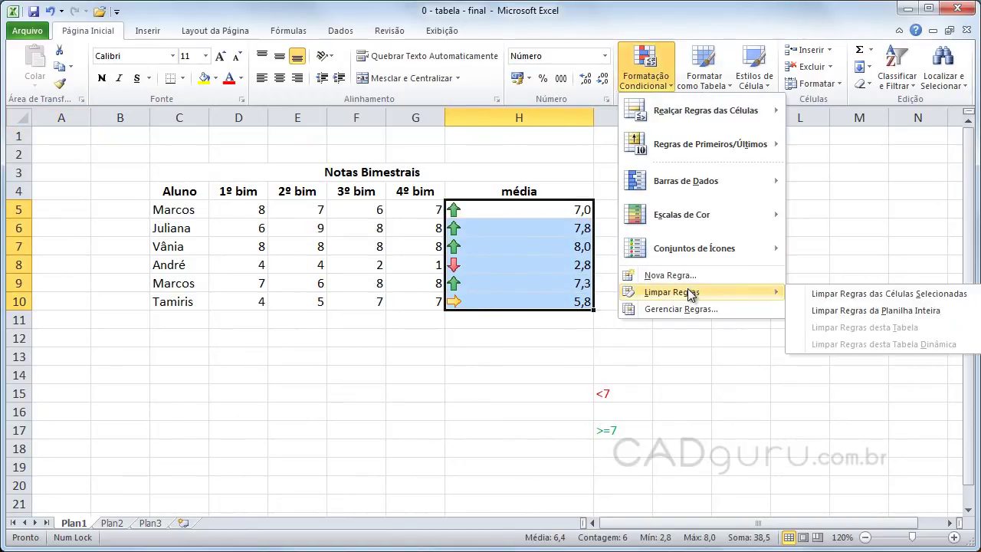
pyautogui.click(827, 298)
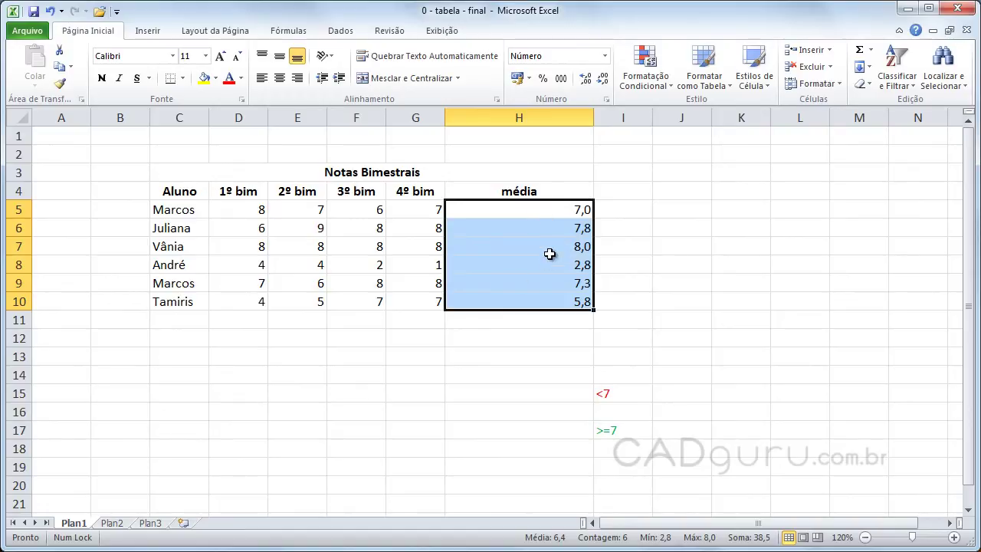
pyautogui.click(664, 89)
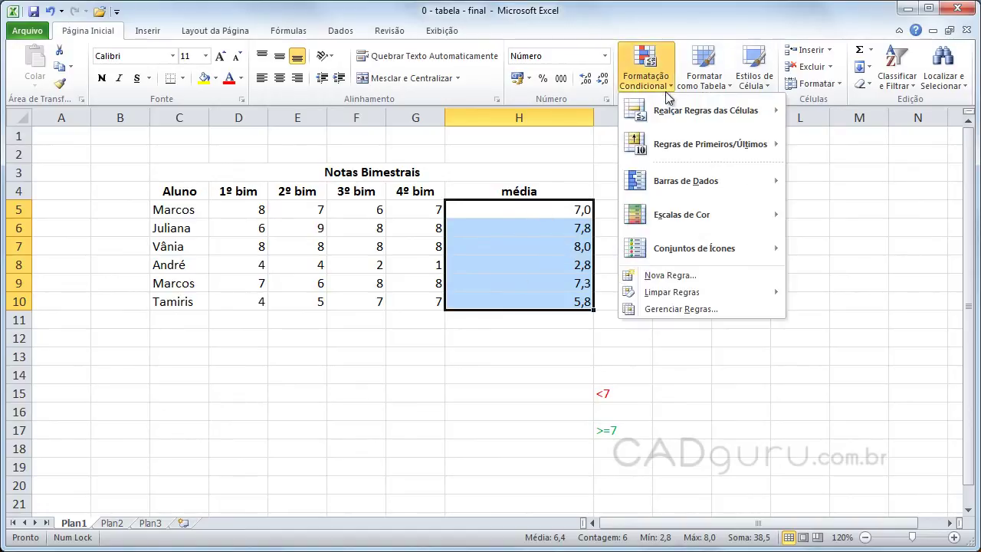
# - Create a new cell-value rule: média values less than 7 shown in bold red font
pyautogui.click(679, 283)
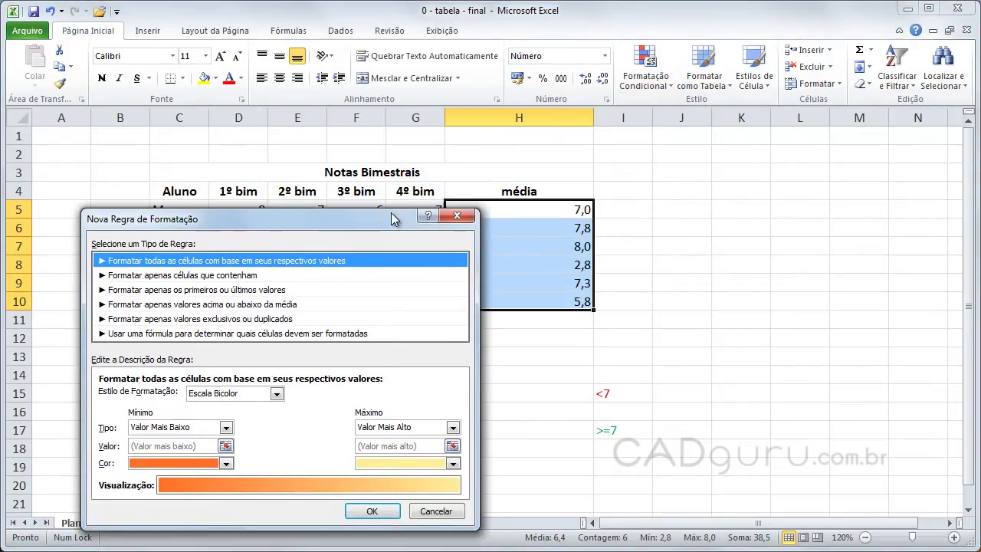
pyautogui.moveTo(391, 219); pyautogui.dragTo(364, 146)
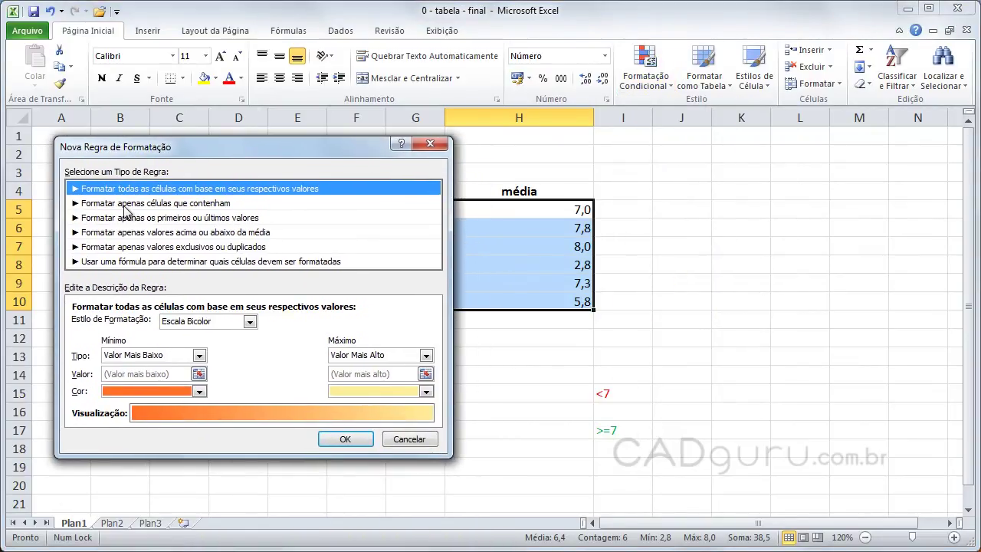
pyautogui.click(176, 205)
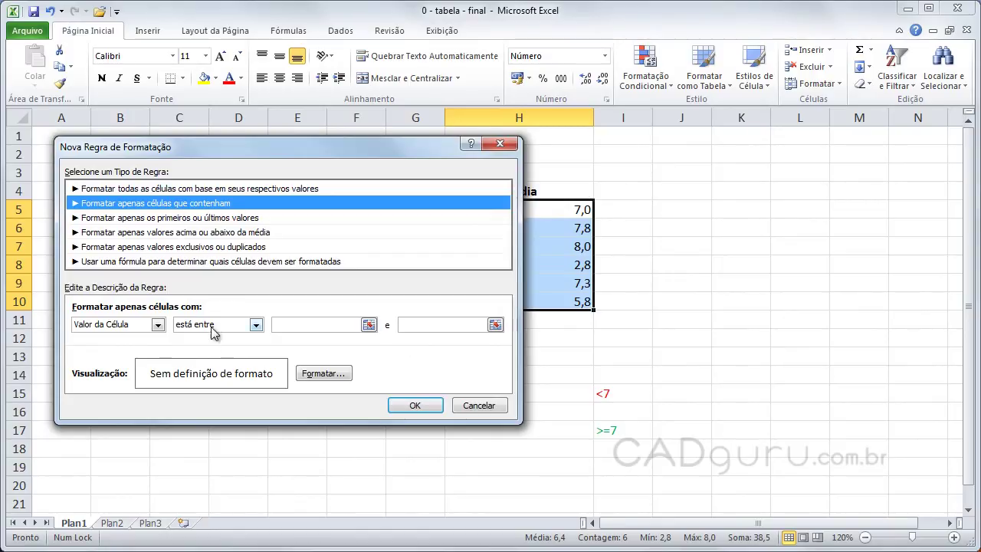
pyautogui.click(257, 326)
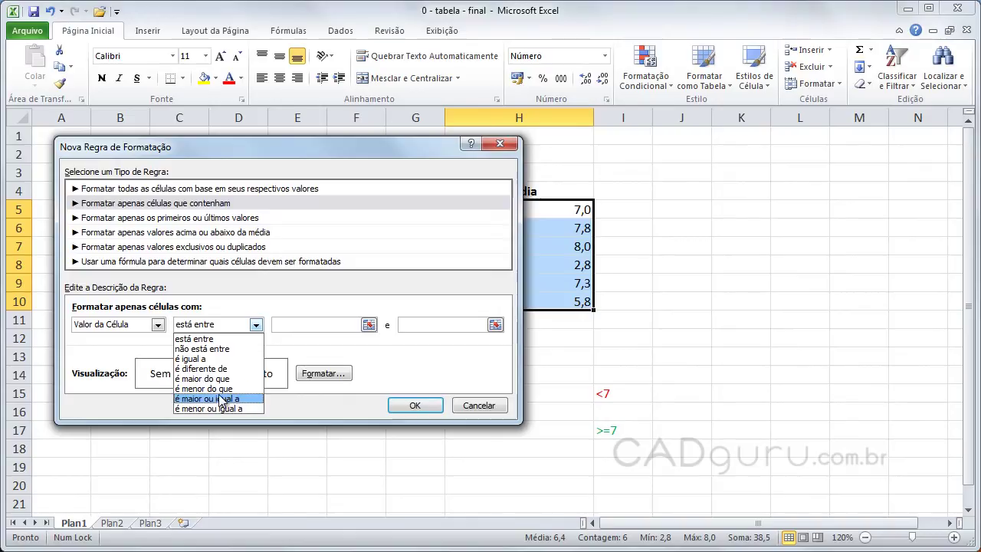
pyautogui.click(205, 388)
pyautogui.click(277, 323)
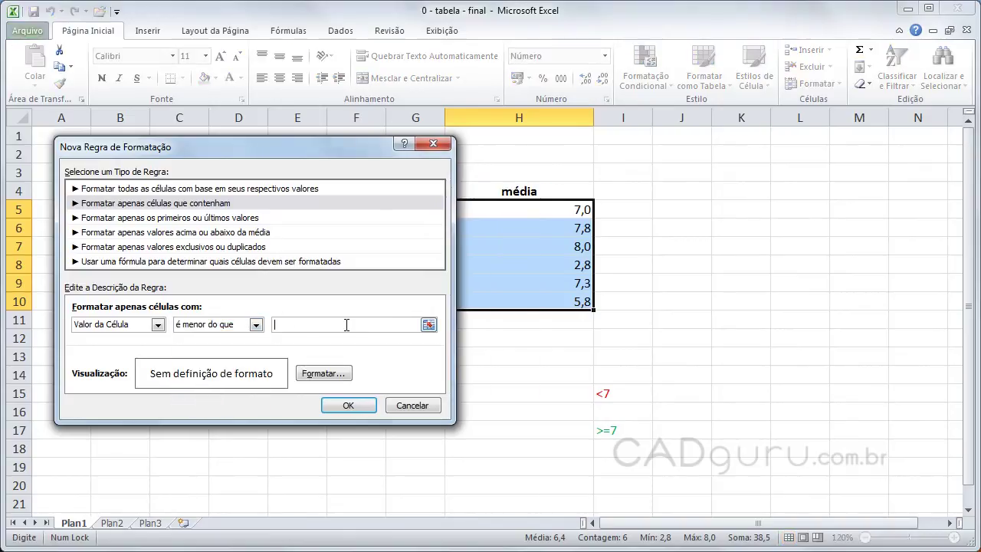
pyautogui.write('7')
pyautogui.click(335, 371)
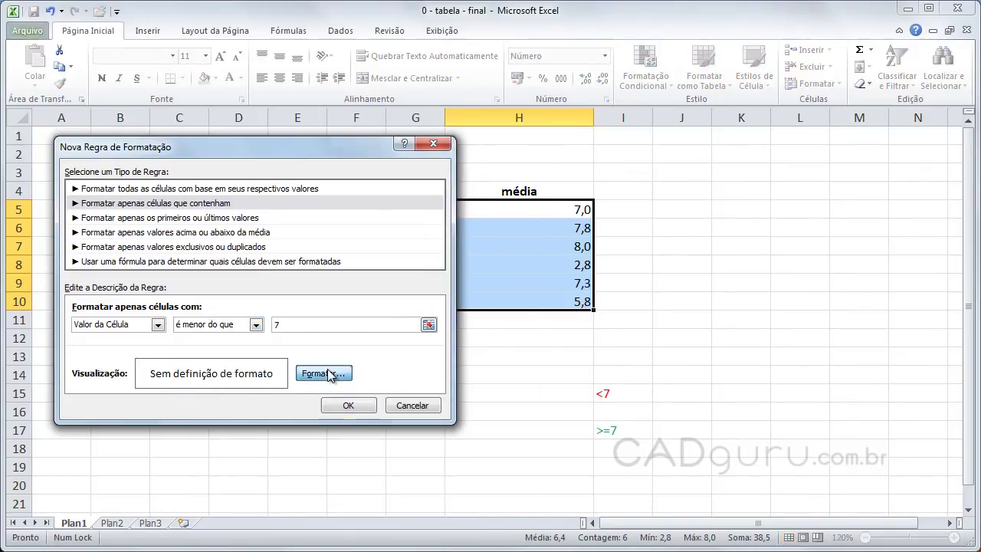
pyautogui.click(346, 330)
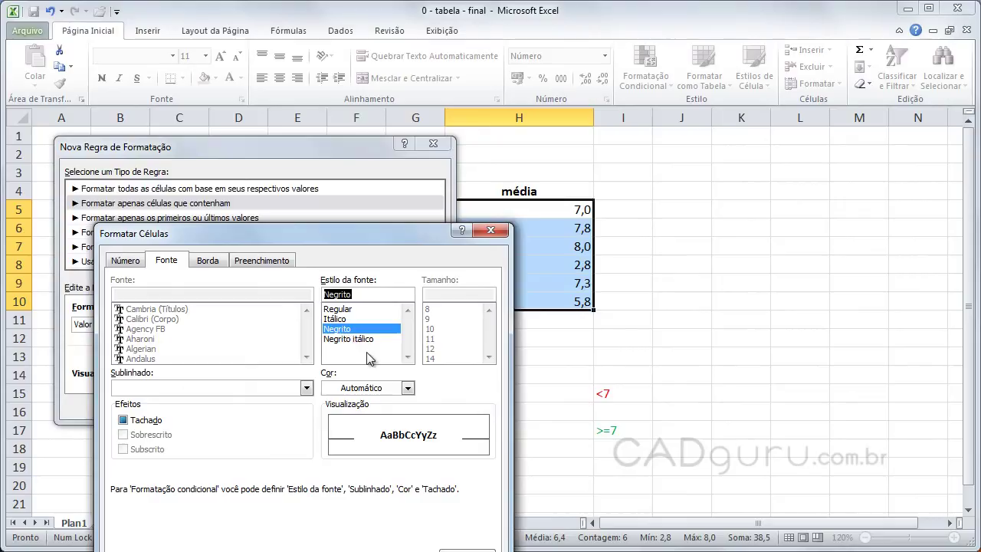
pyautogui.click(407, 388)
pyautogui.click(342, 518)
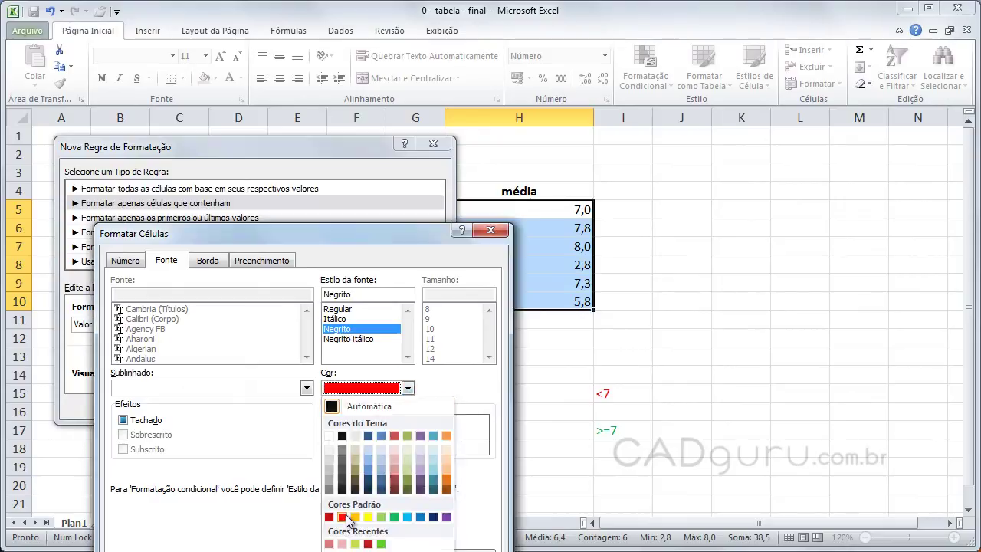
pyautogui.press('Return')
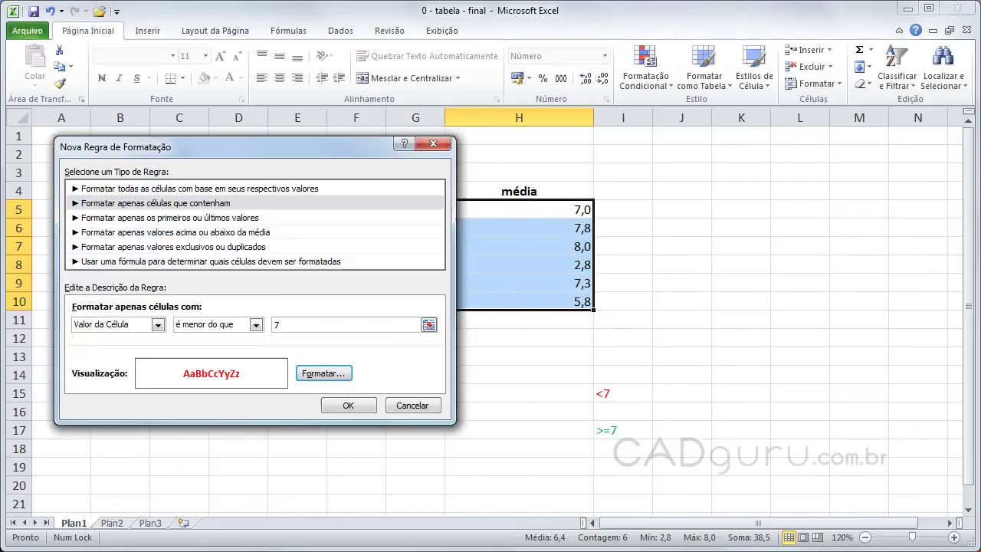
pyautogui.click(356, 406)
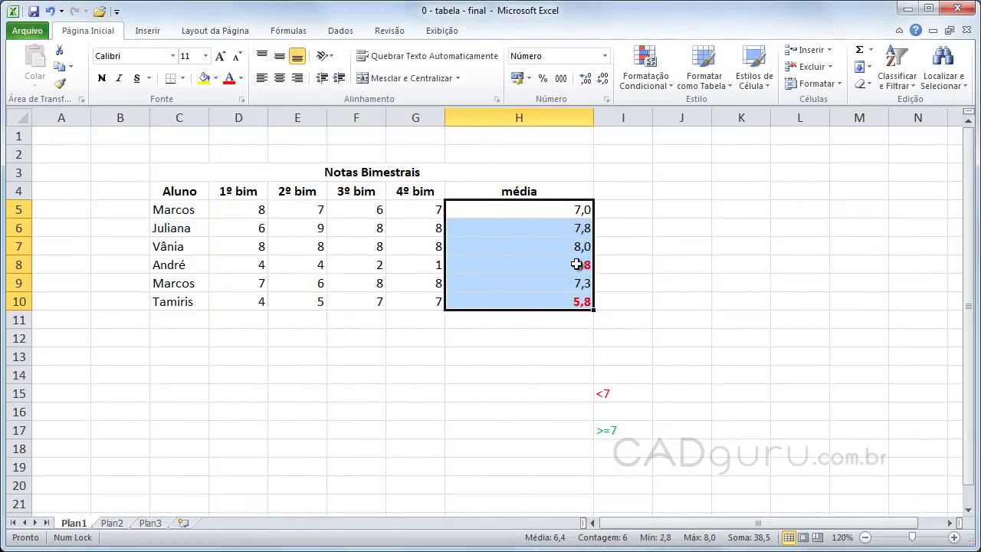
# - Start a new cell-value rule for média values greater than or equal to 7
pyautogui.click(670, 90)
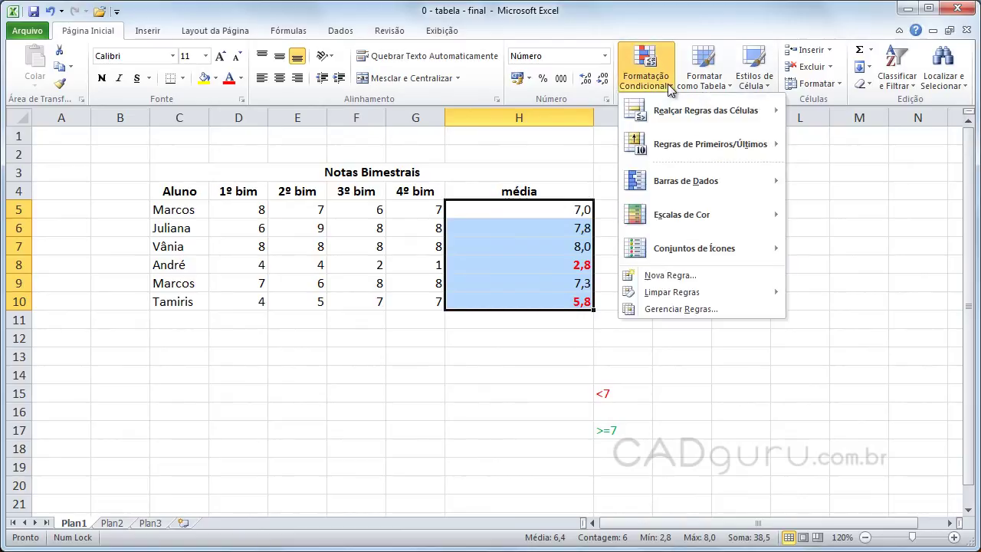
pyautogui.click(665, 278)
pyautogui.click(144, 188)
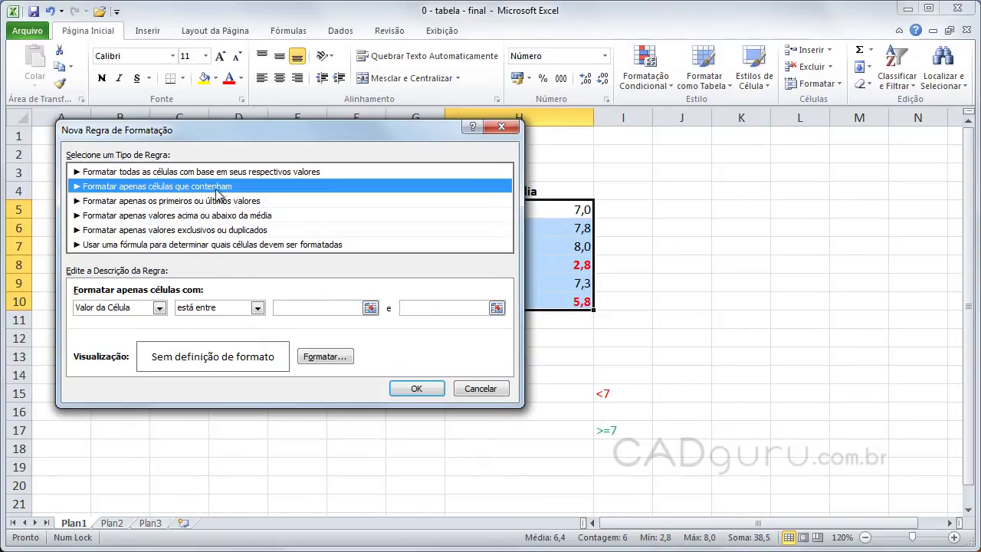
pyautogui.click(257, 307)
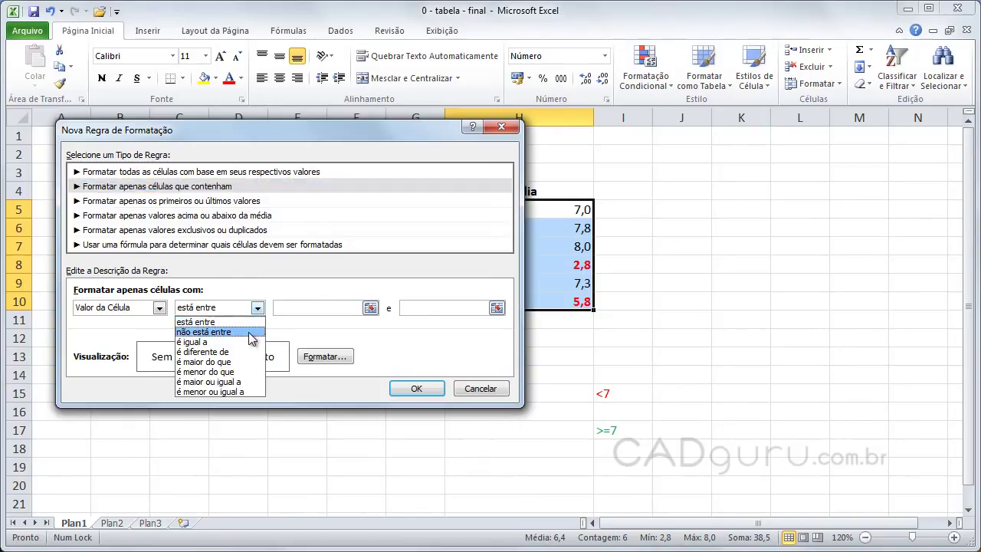
pyautogui.click(230, 382)
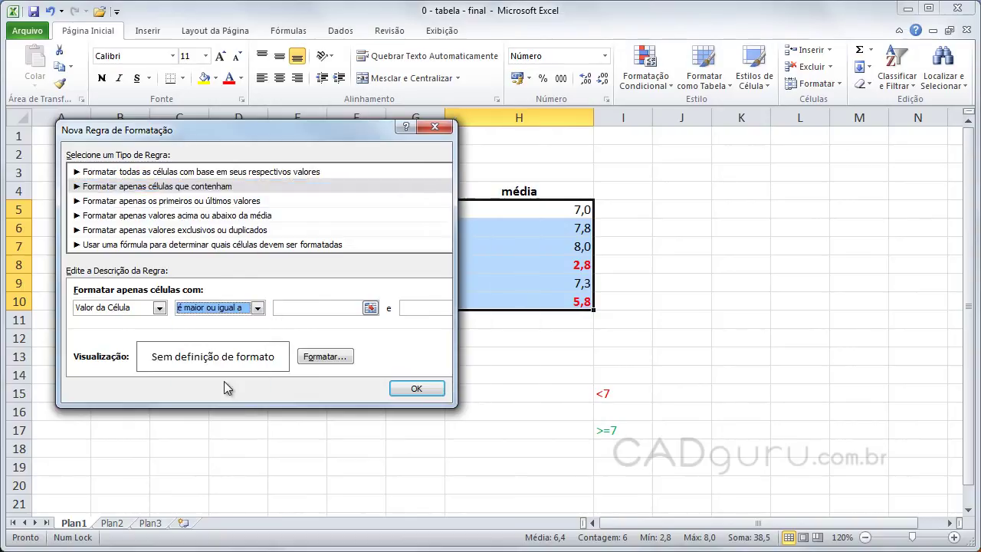
pyautogui.click(280, 310)
pyautogui.write('7')
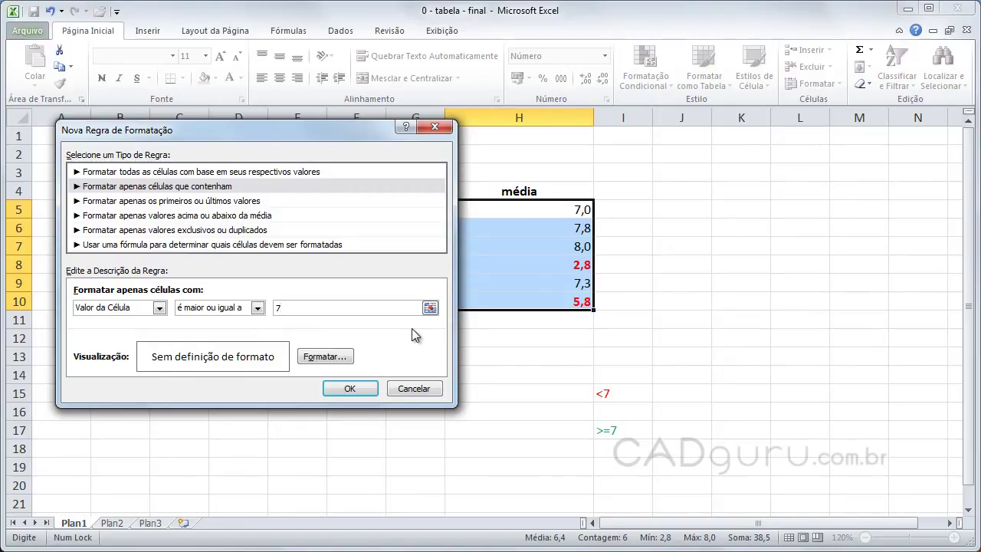
# - Give the >= 7 rule green text and finish creating it
pyautogui.click(325, 357)
pyautogui.click(359, 245)
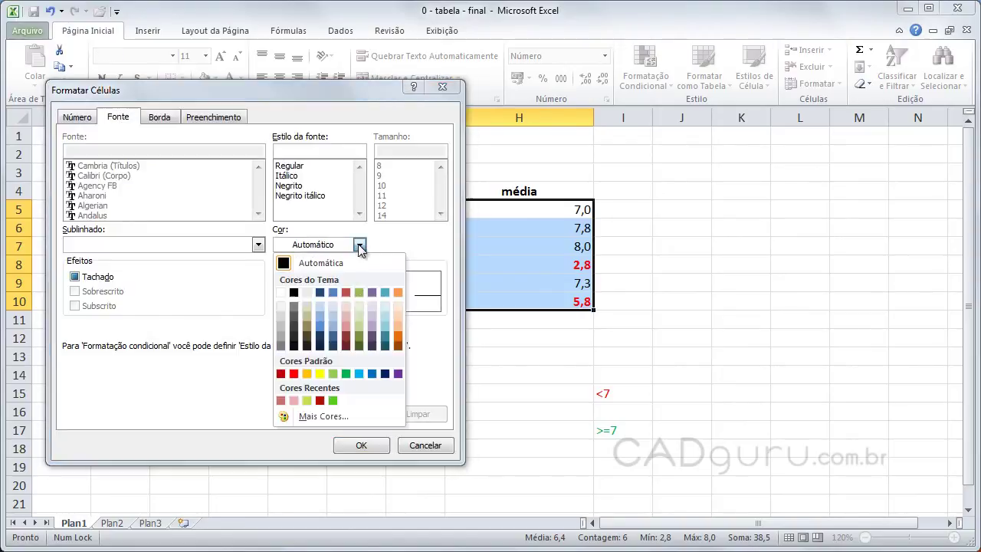
pyautogui.click(347, 374)
pyautogui.click(359, 444)
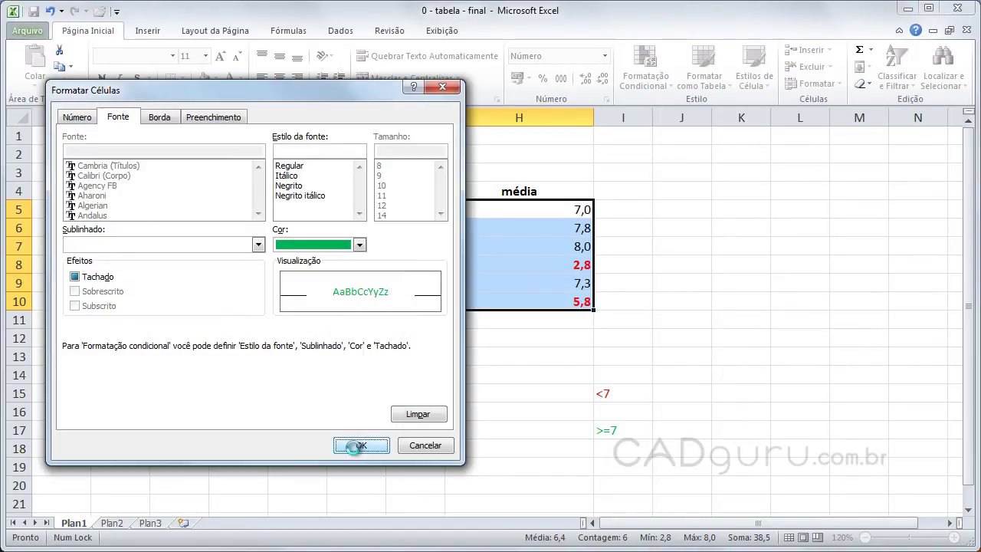
pyautogui.click(353, 448)
pyautogui.click(721, 328)
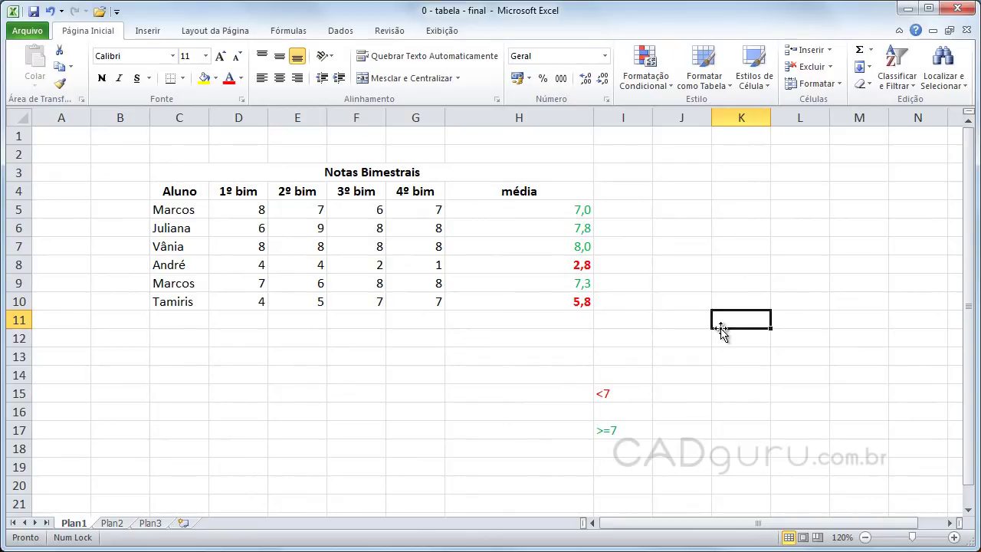
# - Select the média cells H5:H10 and bring up the Formatação Condicional options
pyautogui.hotkey('ctrl', 'Home')
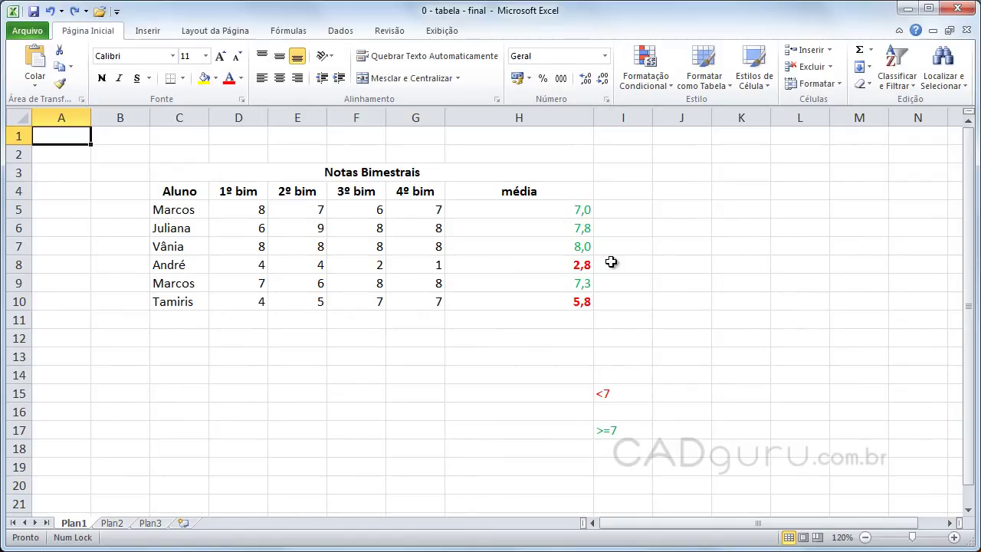
pyautogui.moveTo(567, 212); pyautogui.dragTo(561, 298)
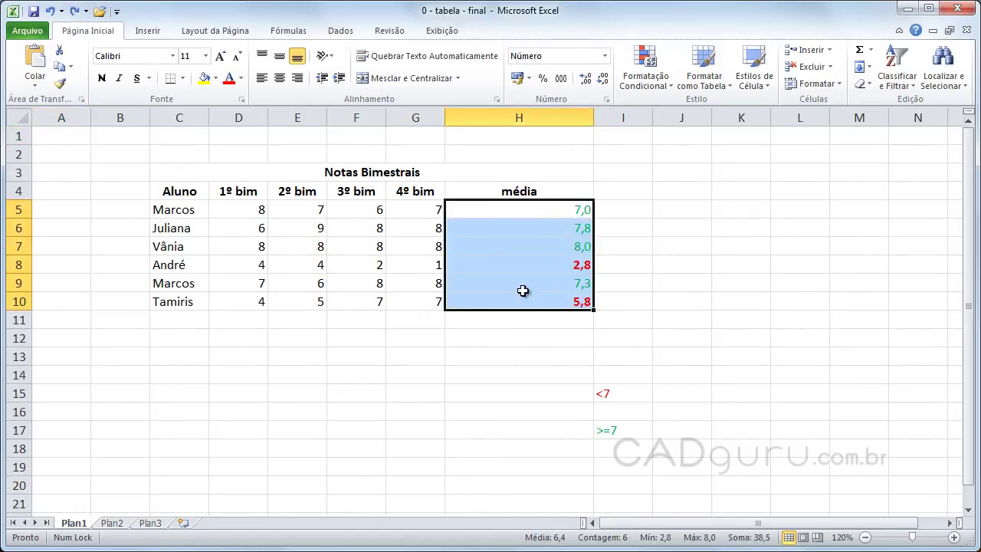
pyautogui.click(670, 90)
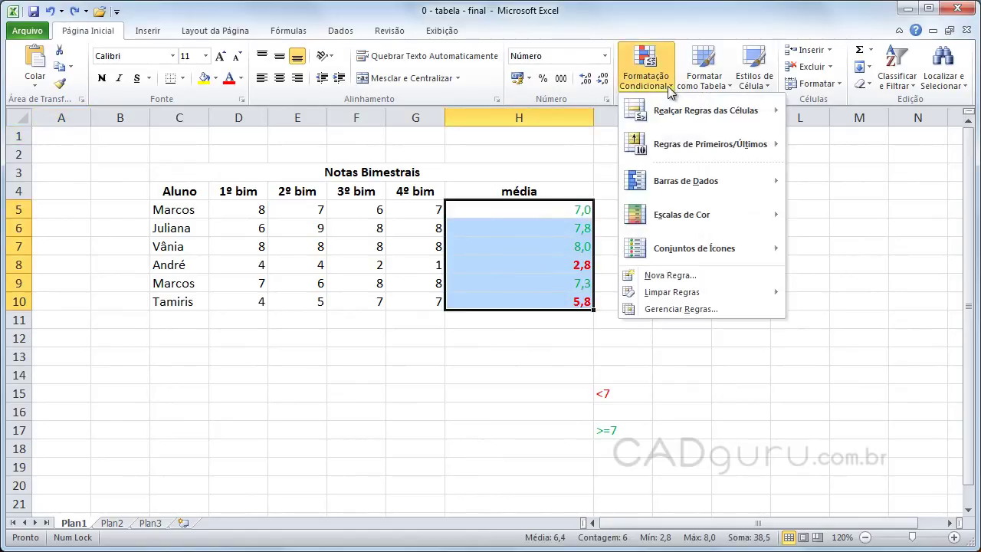
# - Open Gerenciar Regras and review the < 7 and >= 7 rules
pyautogui.click(671, 309)
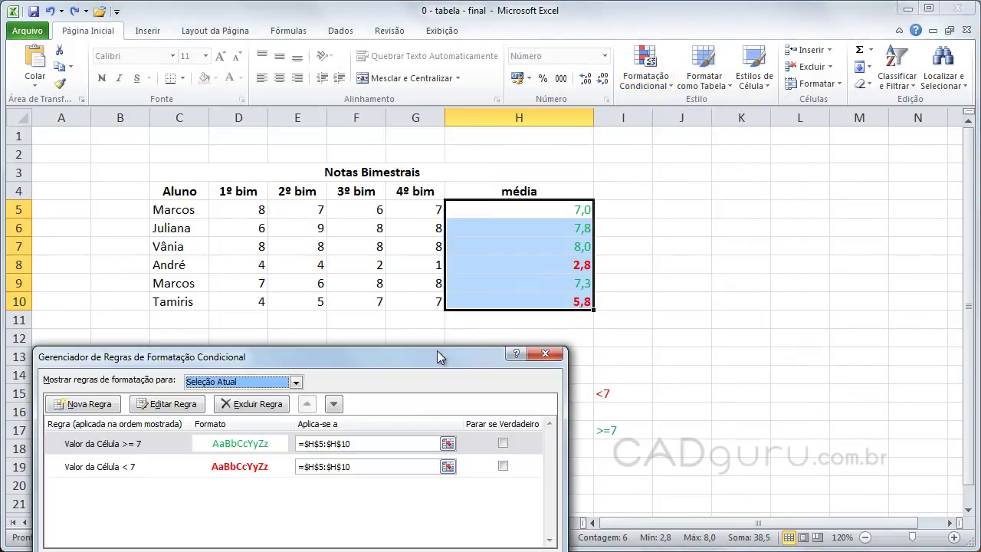
pyautogui.moveTo(440, 352); pyautogui.dragTo(431, 313)
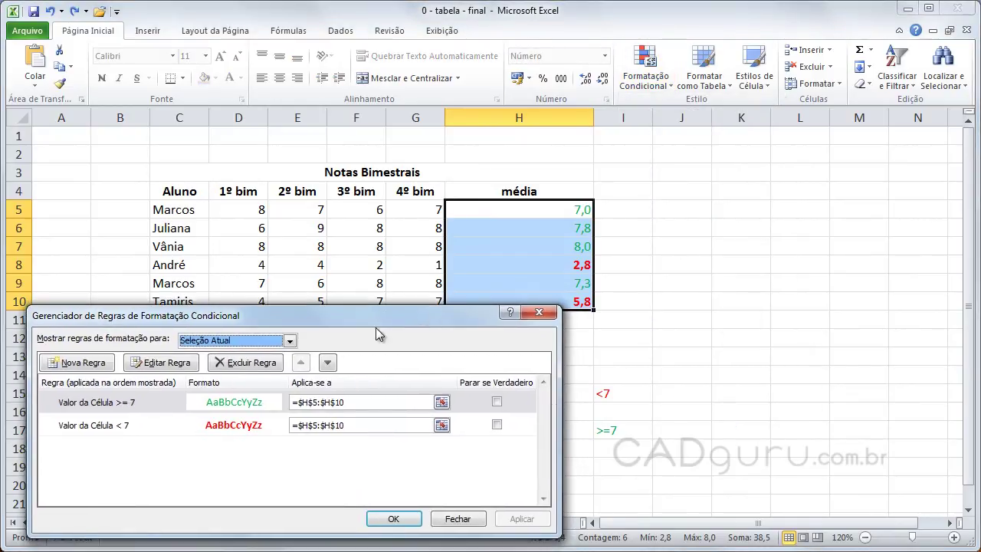
pyautogui.click(112, 429)
pyautogui.click(119, 404)
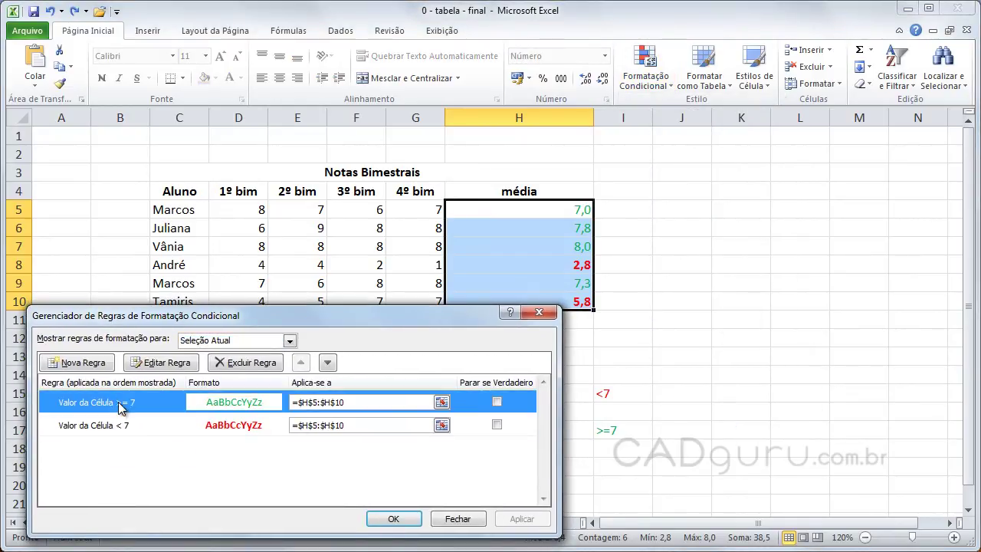
# - Add a trial 'menor do que 4' rule, then delete it with Excluir Regra
pyautogui.click(83, 362)
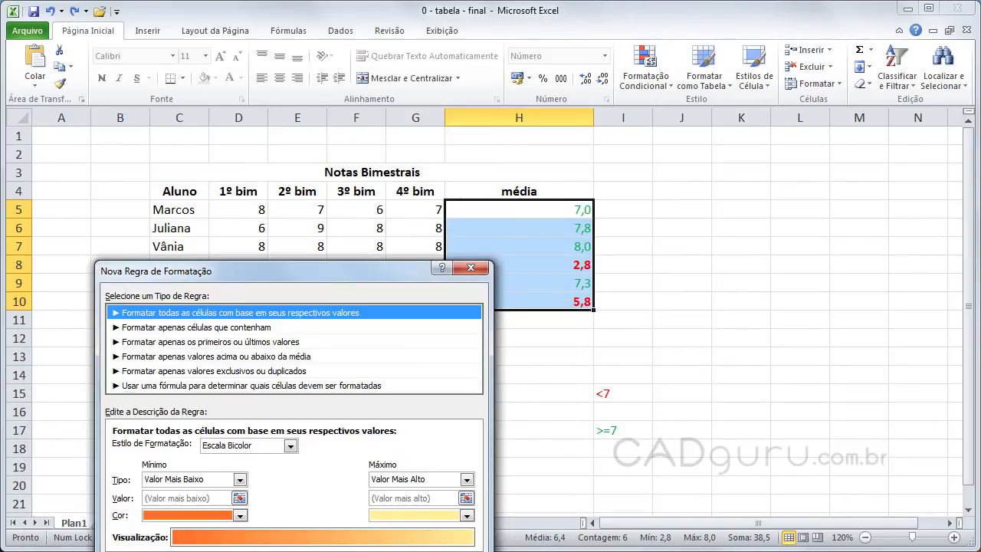
pyautogui.click(238, 328)
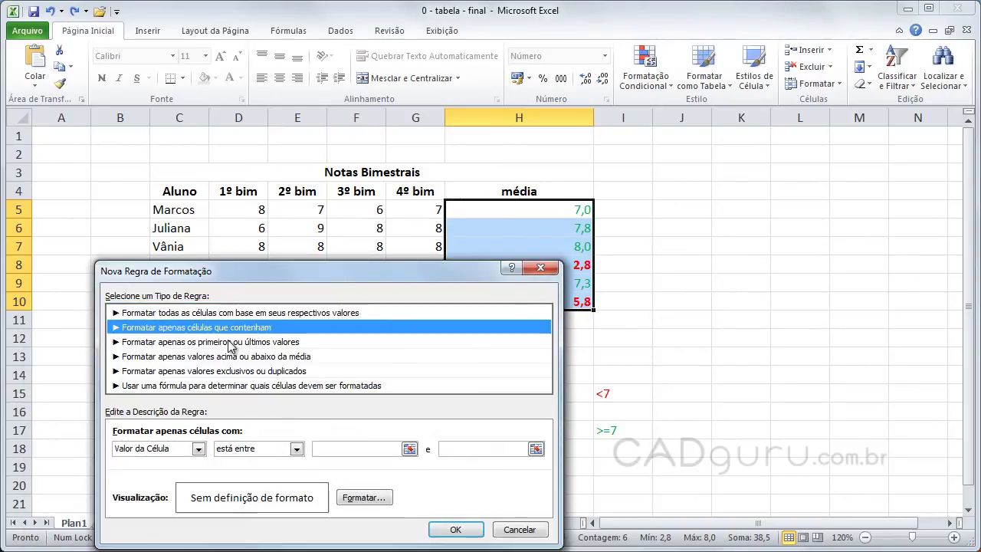
pyautogui.click(297, 449)
pyautogui.click(245, 513)
pyautogui.click(395, 447)
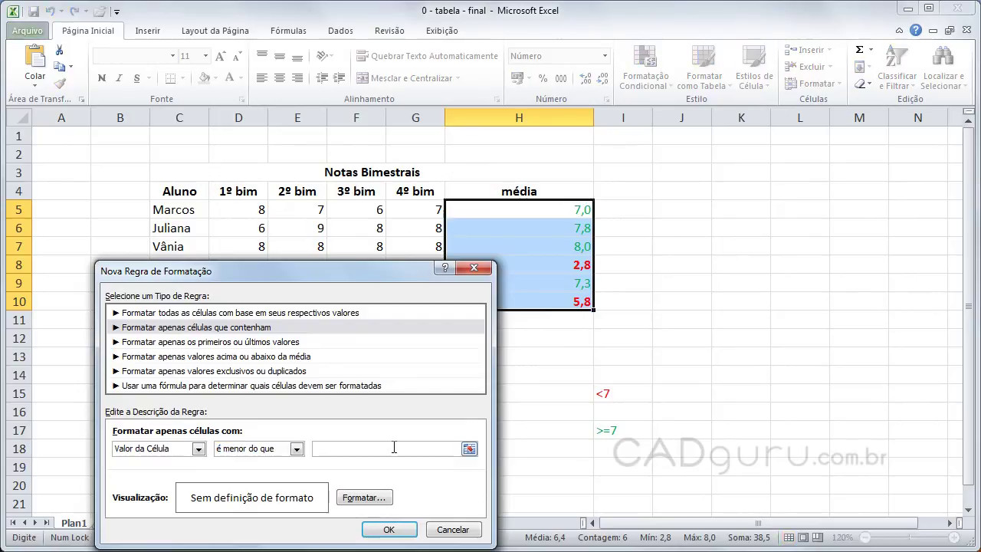
pyautogui.write('4')
pyautogui.click(391, 528)
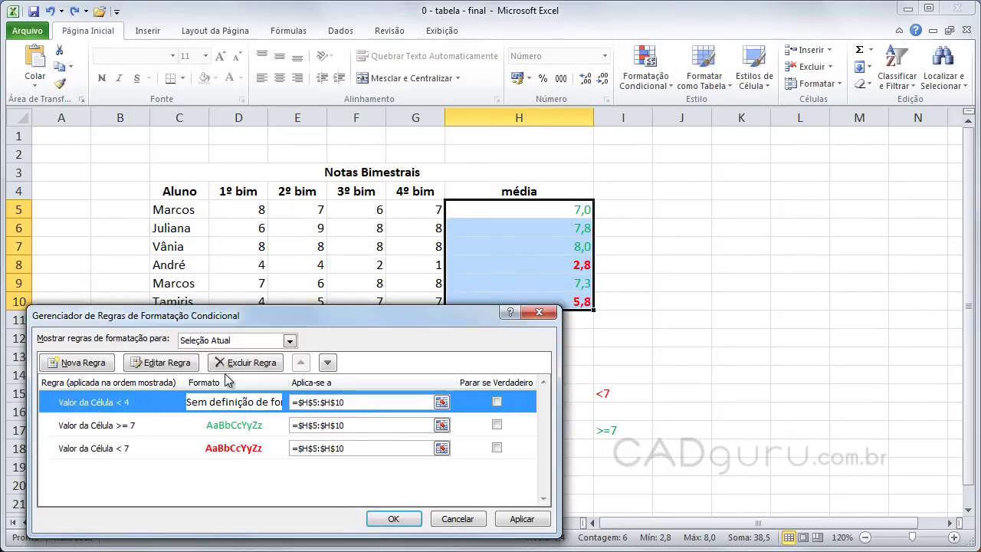
pyautogui.click(247, 364)
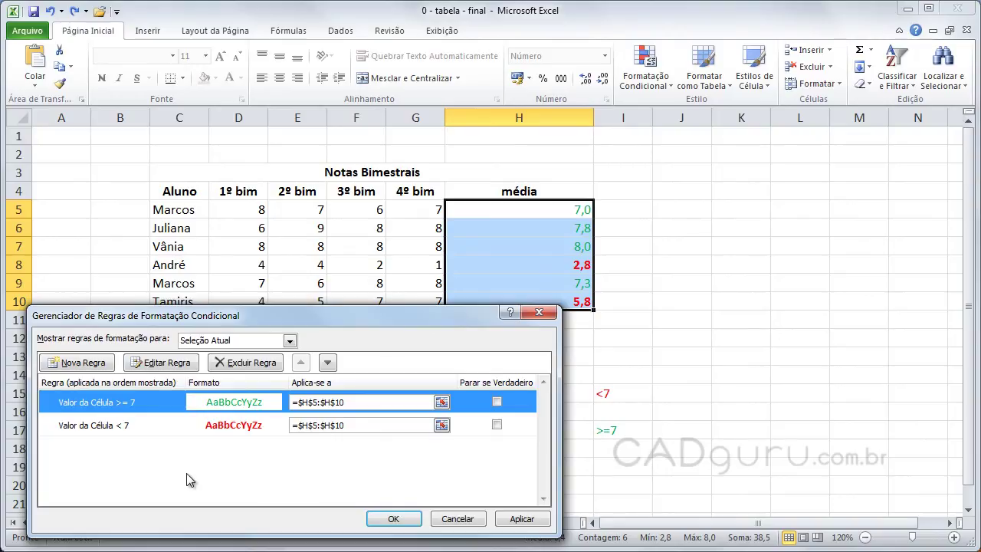
# - Edit the >= 7 rule to use a dark olive-green cell fill
pyautogui.click(164, 366)
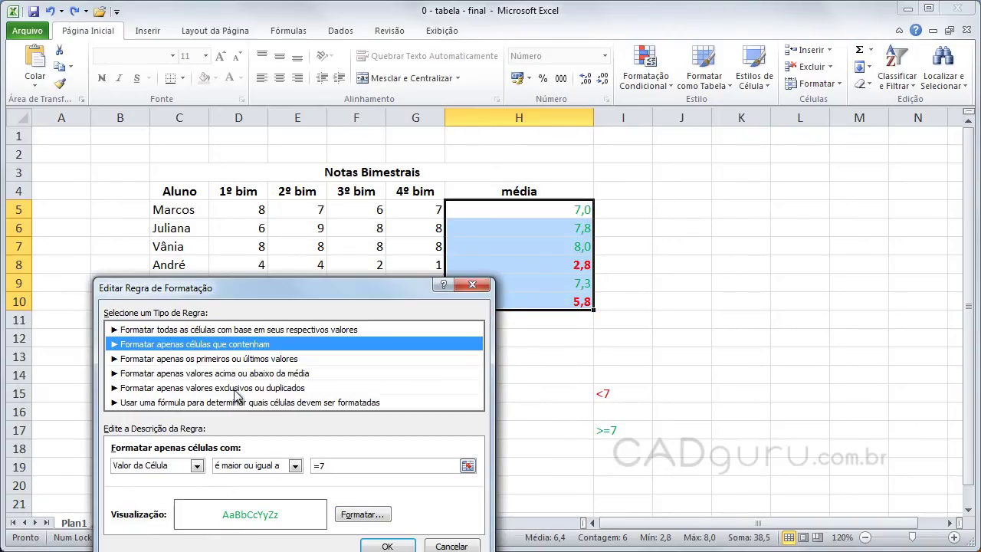
pyautogui.click(360, 515)
pyautogui.click(198, 261)
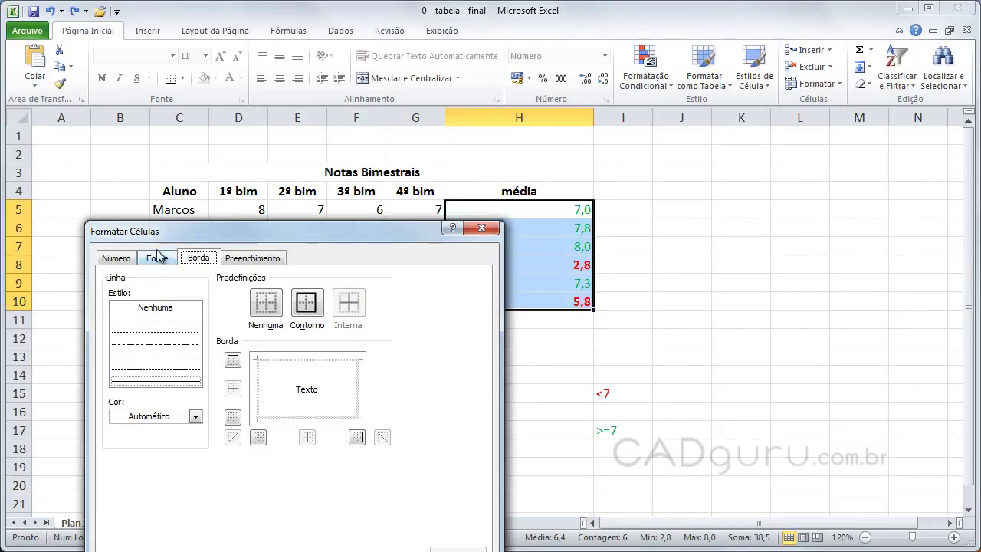
pyautogui.click(153, 258)
pyautogui.click(127, 261)
pyautogui.click(167, 262)
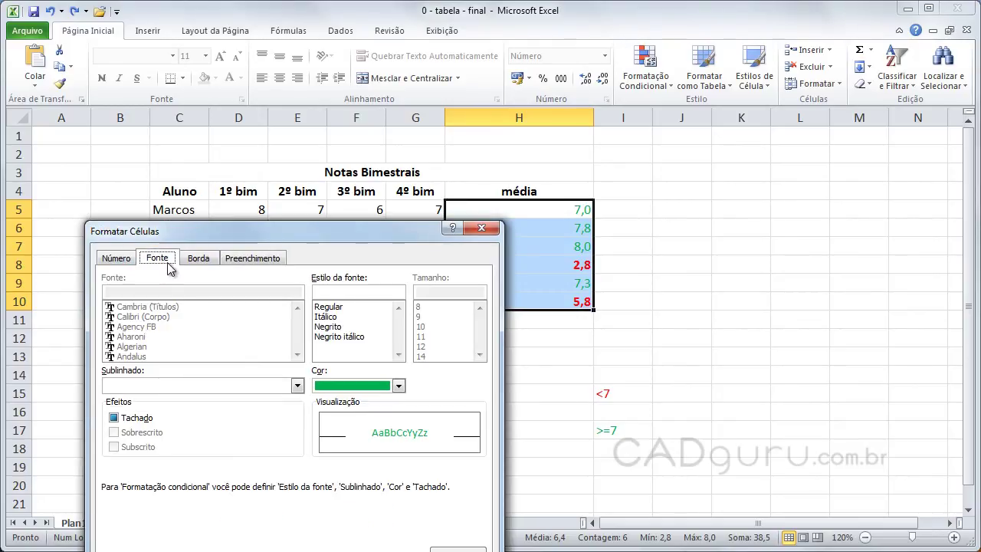
pyautogui.click(242, 260)
pyautogui.click(199, 336)
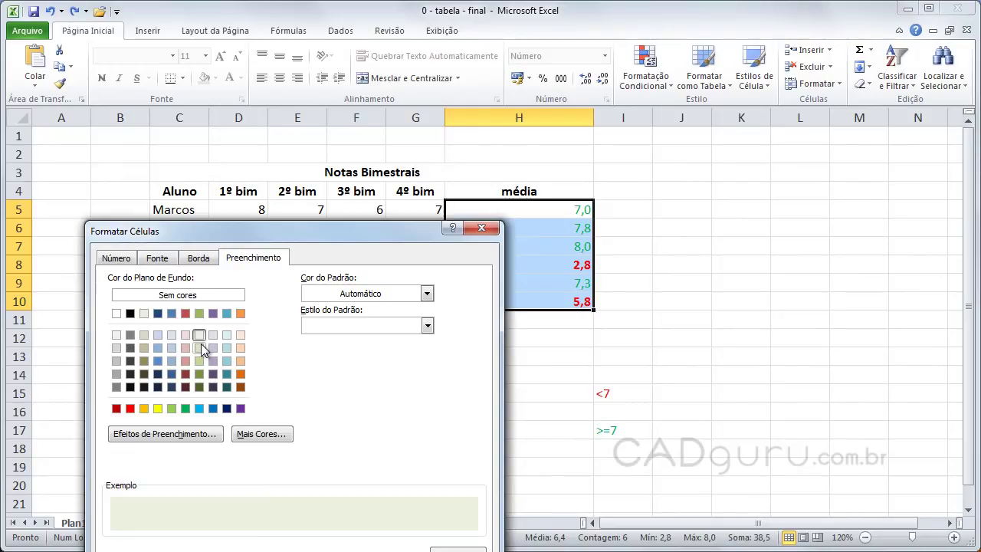
pyautogui.click(200, 387)
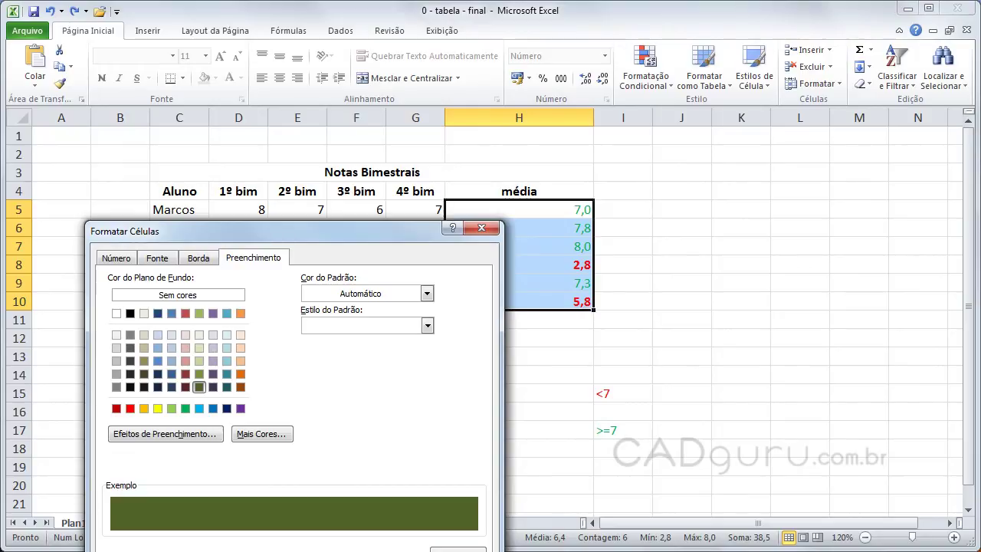
# - Give the >= 7 rule a lighter text colour, then apply and close the rules manager
pyautogui.click(157, 258)
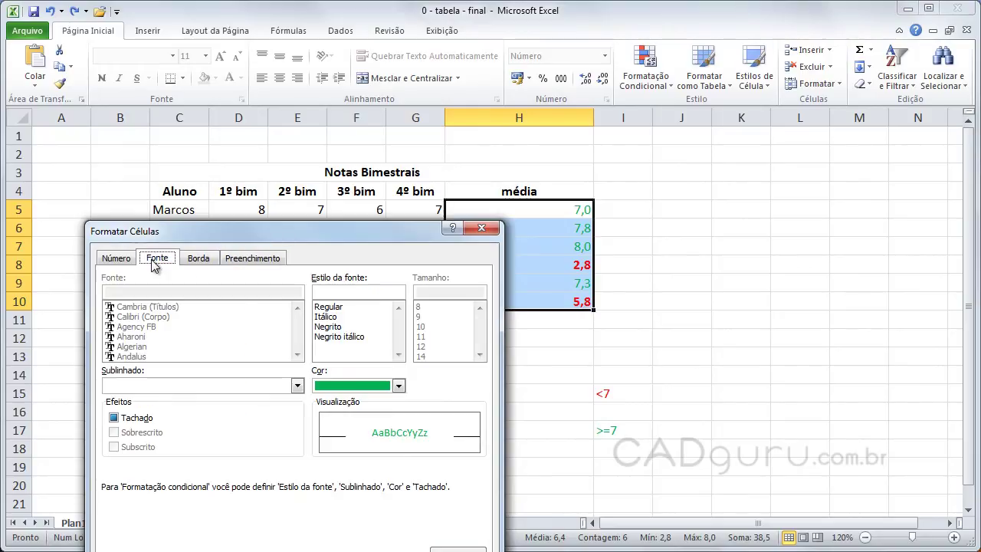
pyautogui.click(399, 386)
pyautogui.click(400, 447)
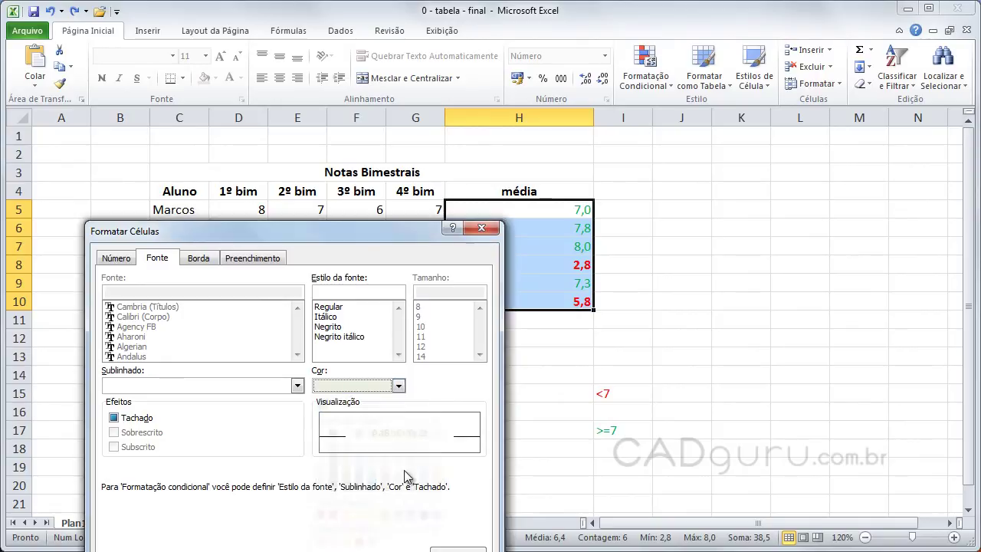
pyautogui.click(358, 548)
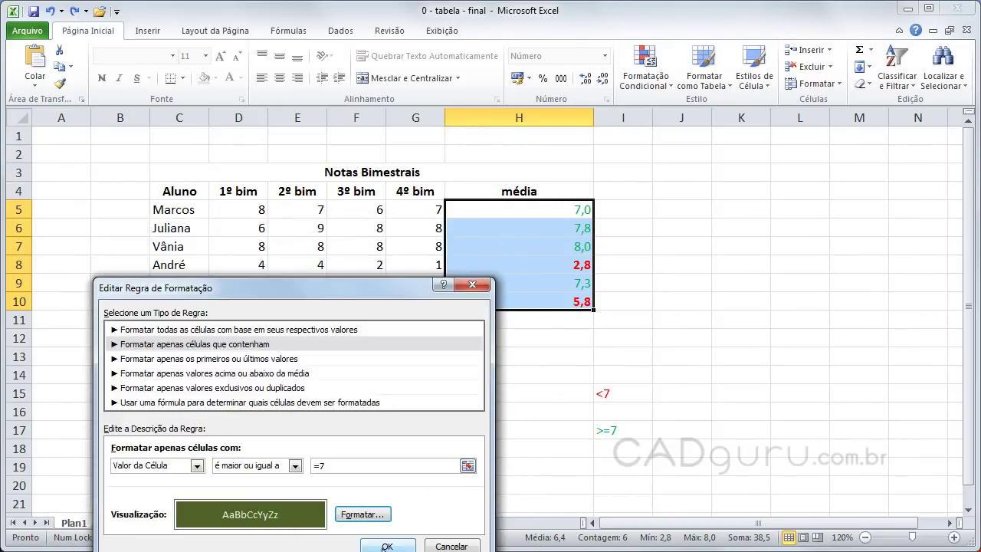
pyautogui.click(387, 546)
pyautogui.click(523, 519)
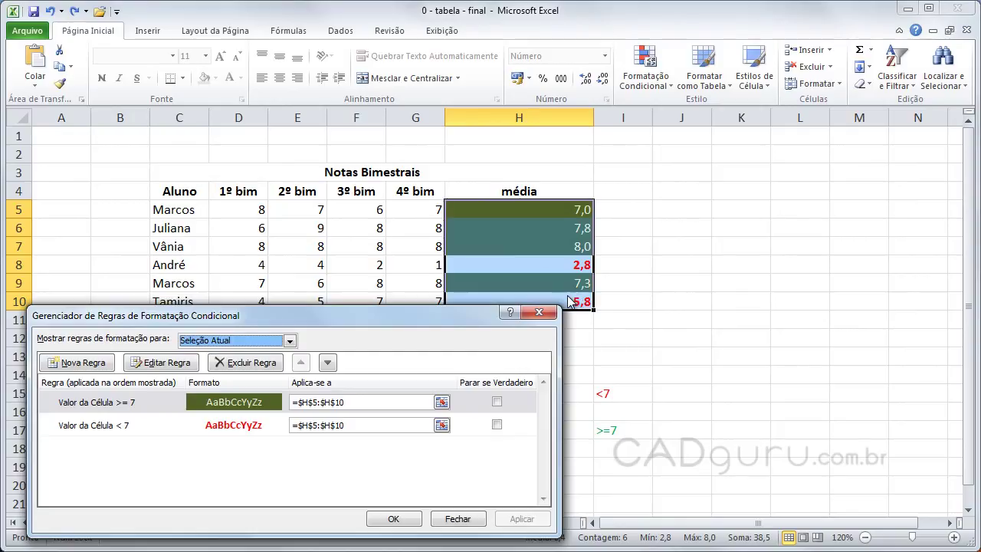
pyautogui.click(394, 519)
pyautogui.click(764, 390)
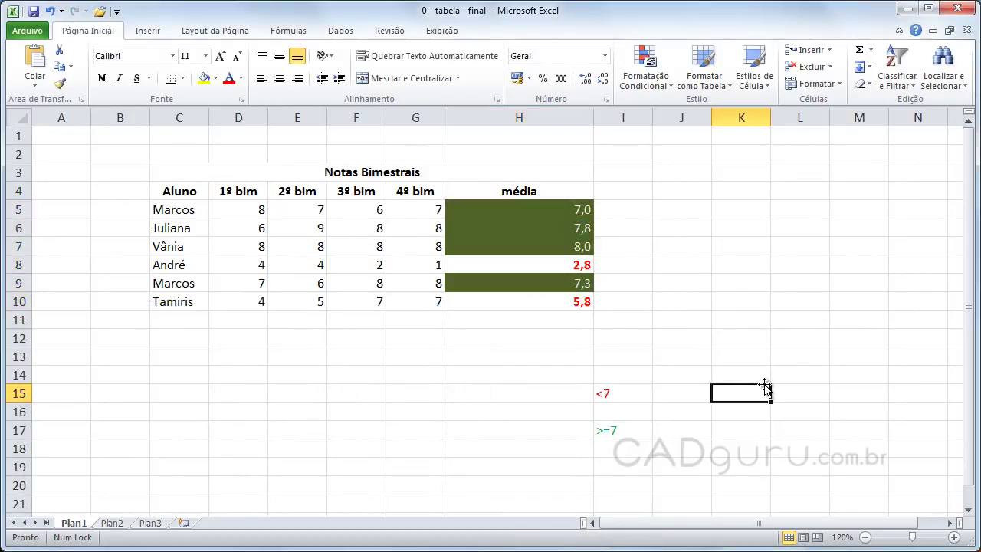